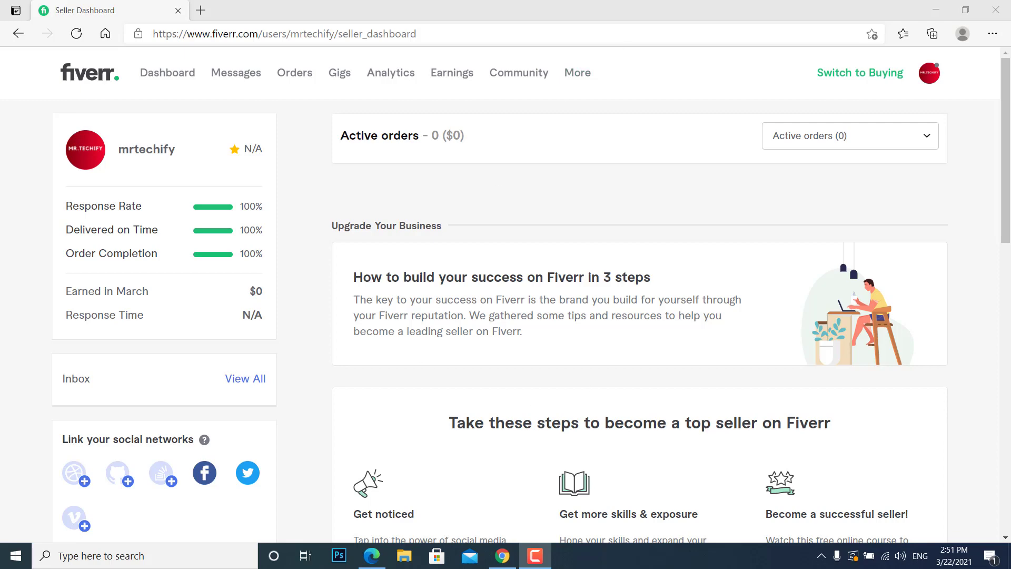
Start creating a new gig from the Gigs page and activate the gig title field.
left_click(342, 75)
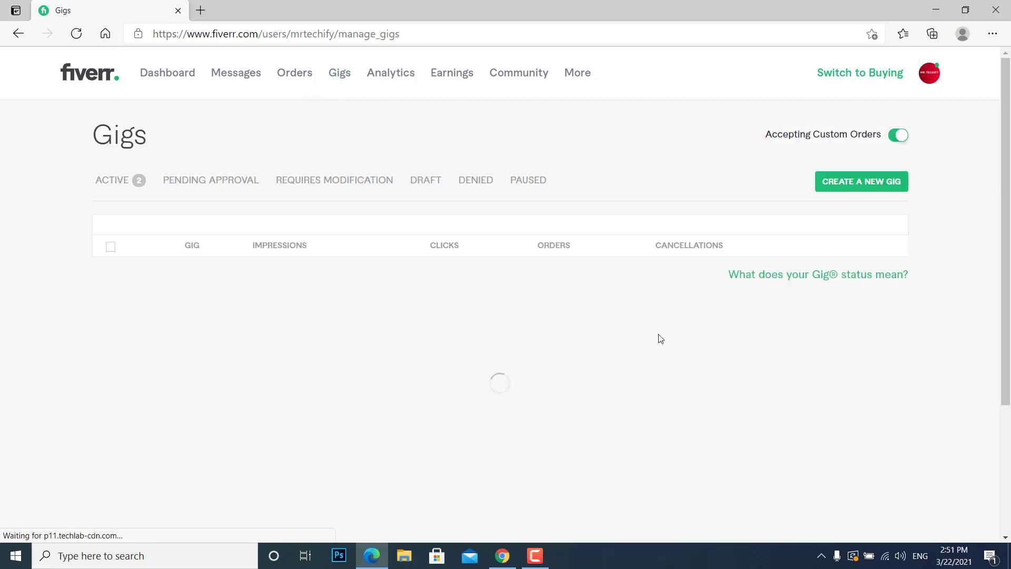
left_click(845, 181)
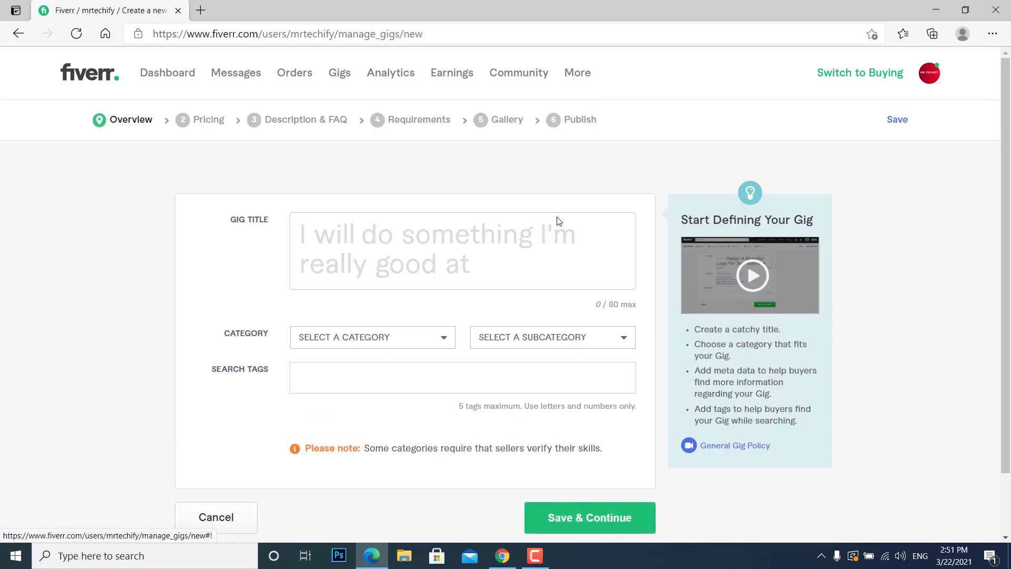
left_click(559, 221)
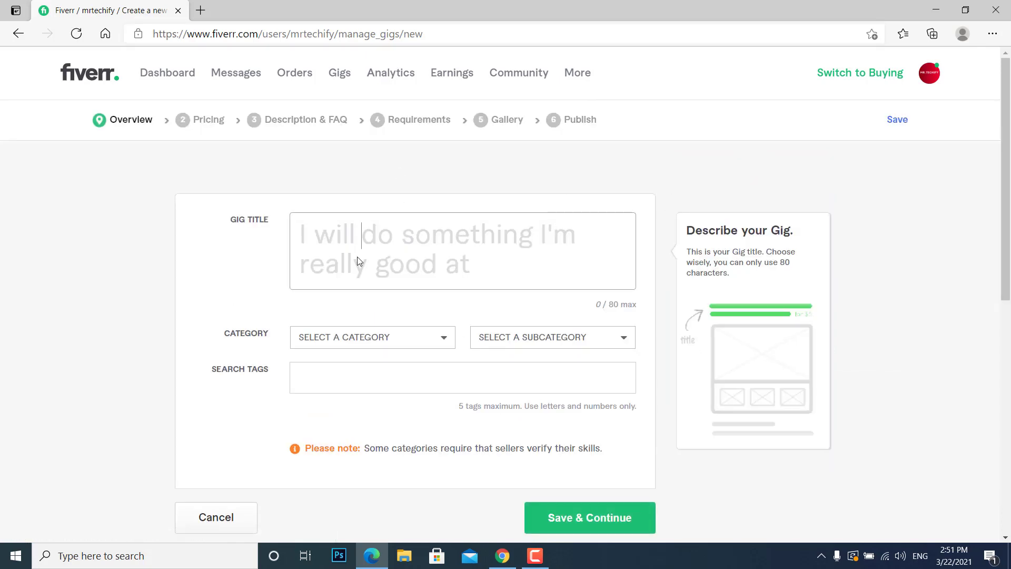
Open the Fiverr dashboard in a second browser tab and switch it to buying mode, keeping the gig form open.
right_click(853, 79)
left_click(853, 86)
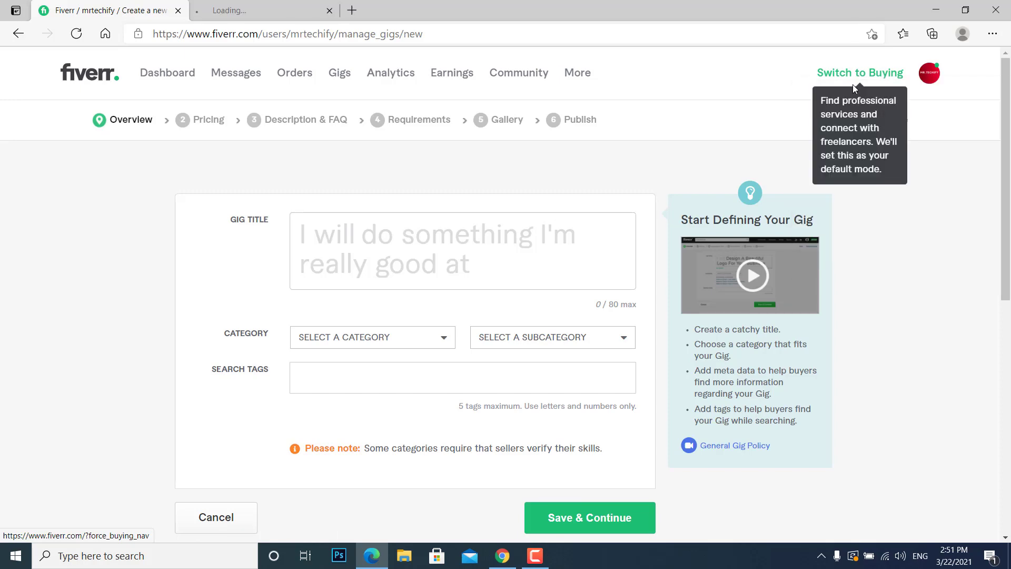
left_click(278, 2)
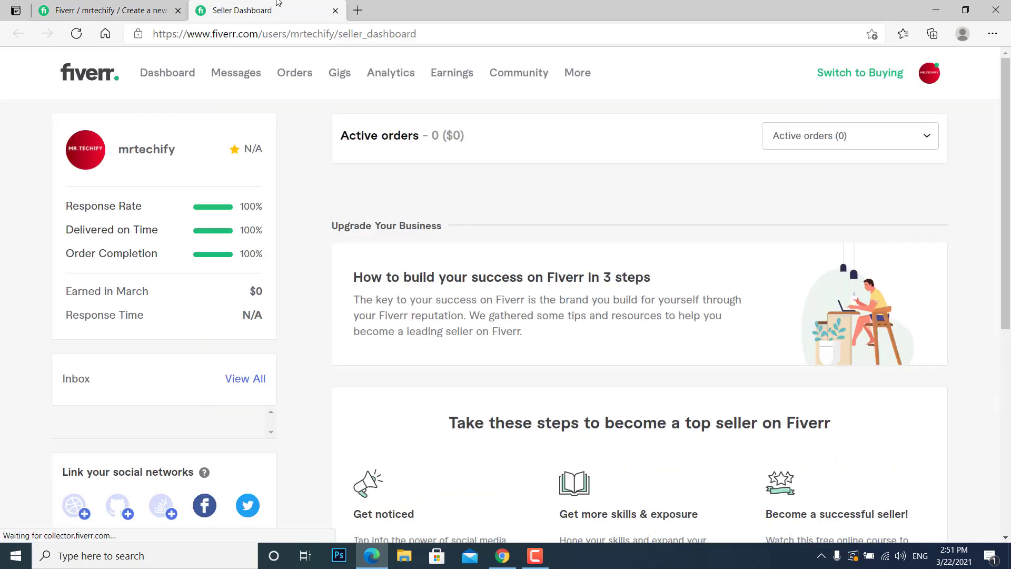
left_click(843, 73)
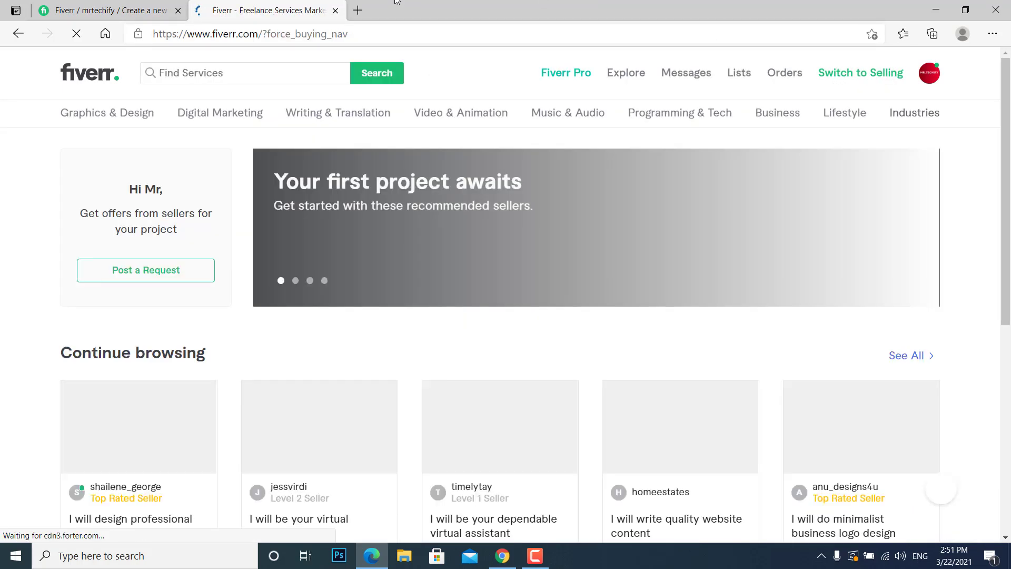
Search the Fiverr services for "keyword research".
left_click(318, 80)
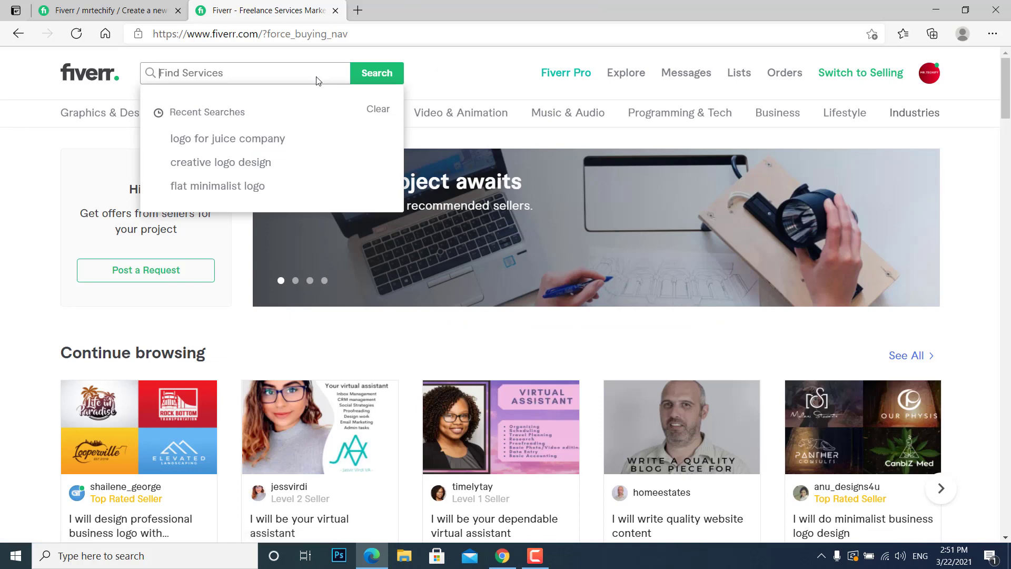
type("keyw")
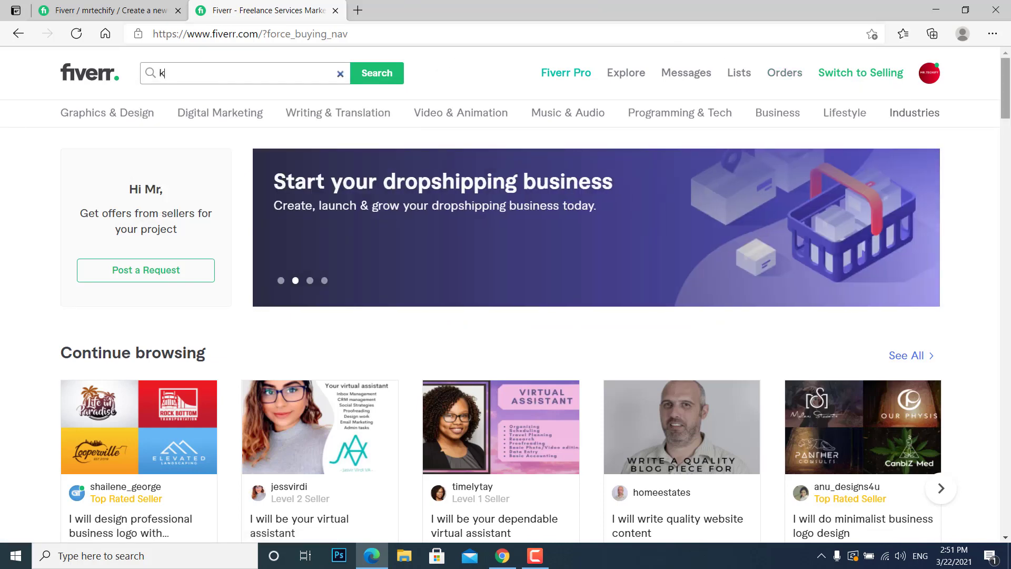
type("ord research")
key("Return")
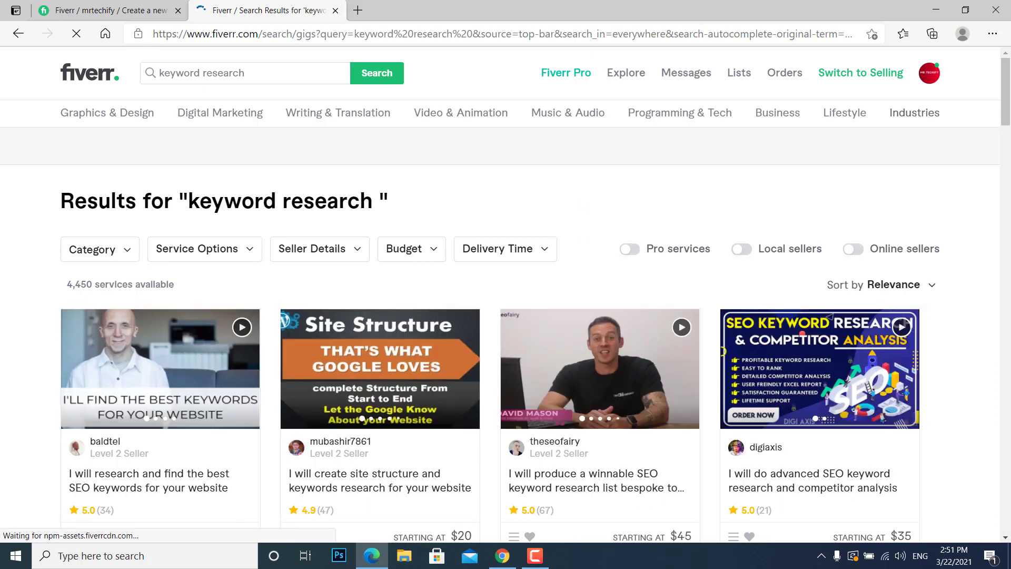
Examine the keyword research results, checking the search term, the number of available services and the competing gigs.
left_click_drag(187, 197, 373, 210)
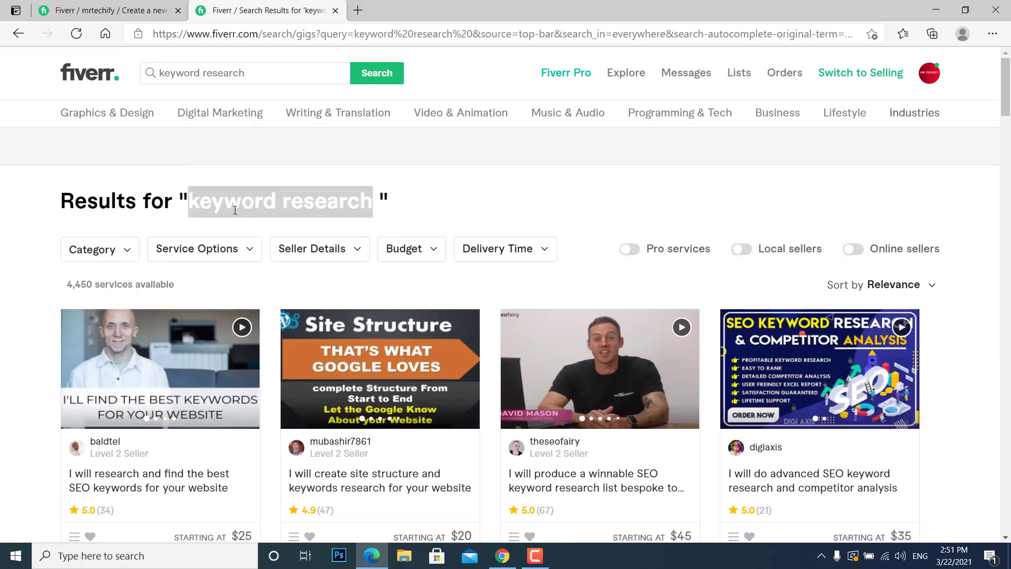
left_click_drag(69, 284, 174, 288)
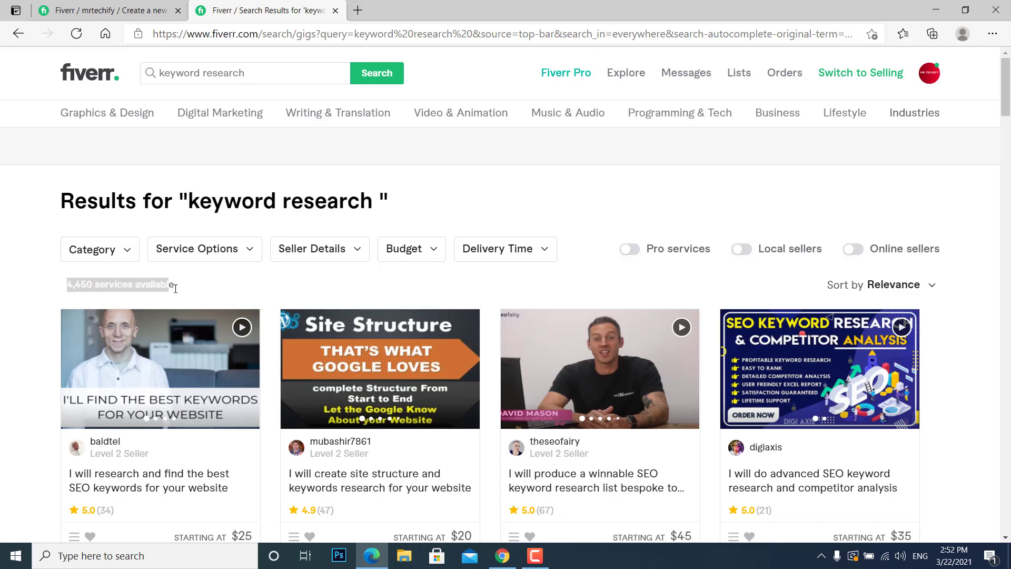
left_click(216, 290)
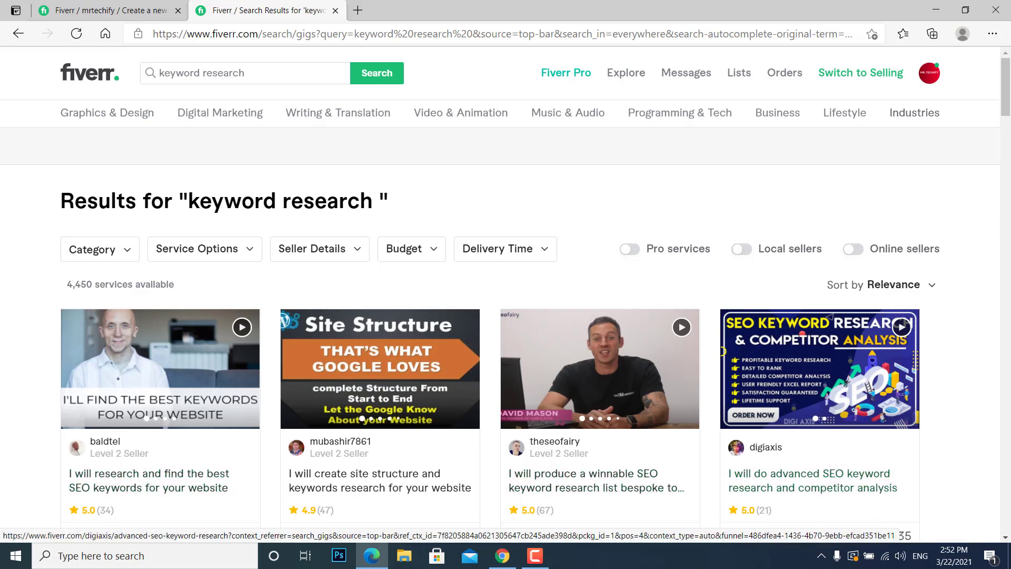
scroll(1009, 112, "down", 4)
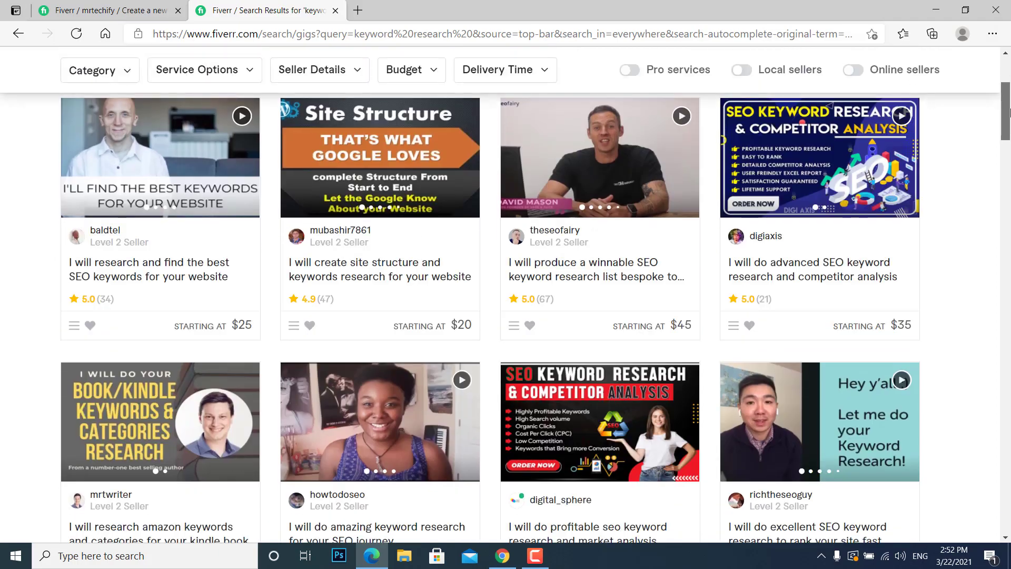
scroll(1010, 112, "down", 5)
scroll(441, 417, "up", 10)
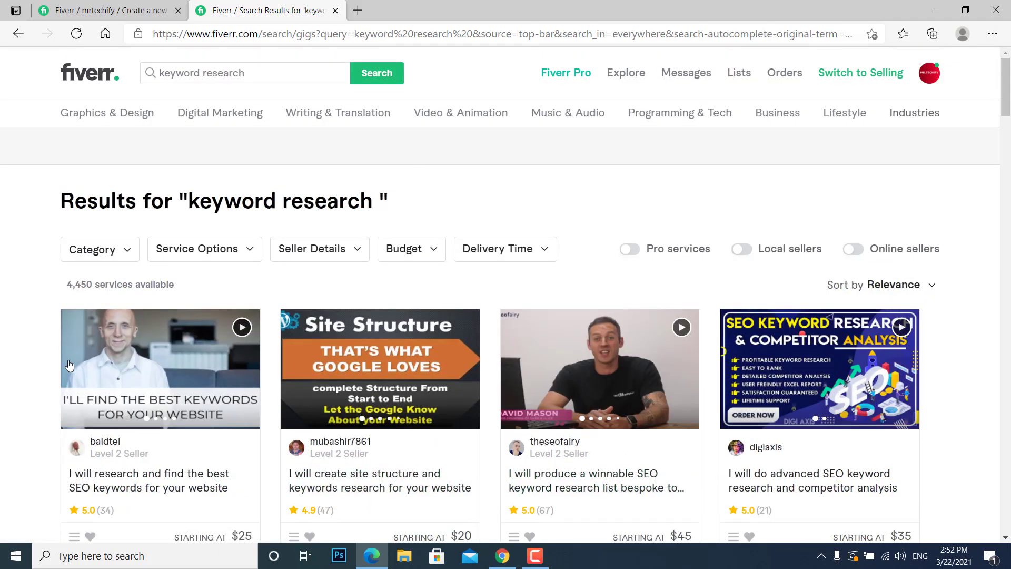
Open the gig "I will produce a winnable SEO keyword research list" and review its Standard and Premium packages and description.
left_click(557, 491)
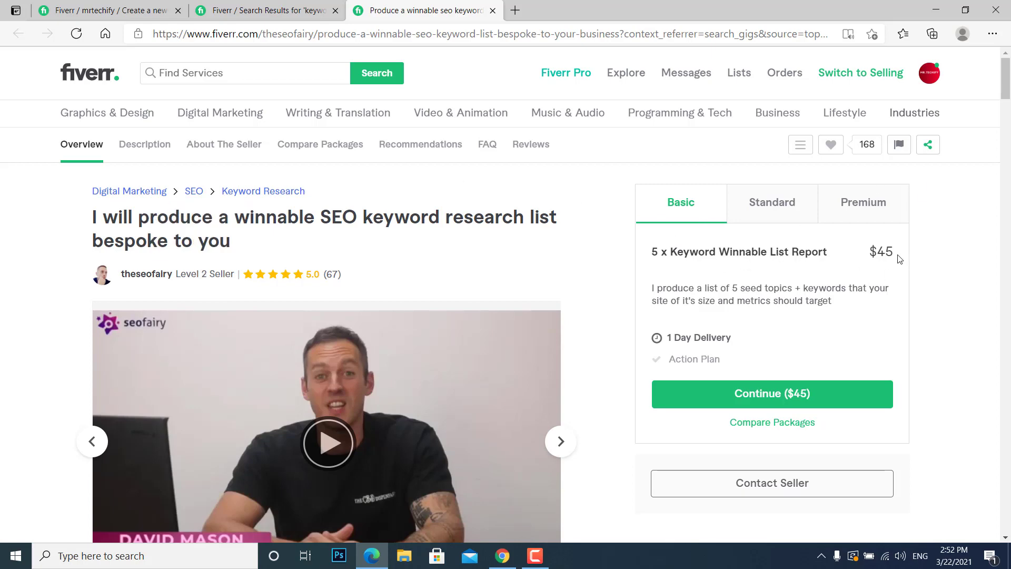
left_click(798, 218)
left_click(847, 212)
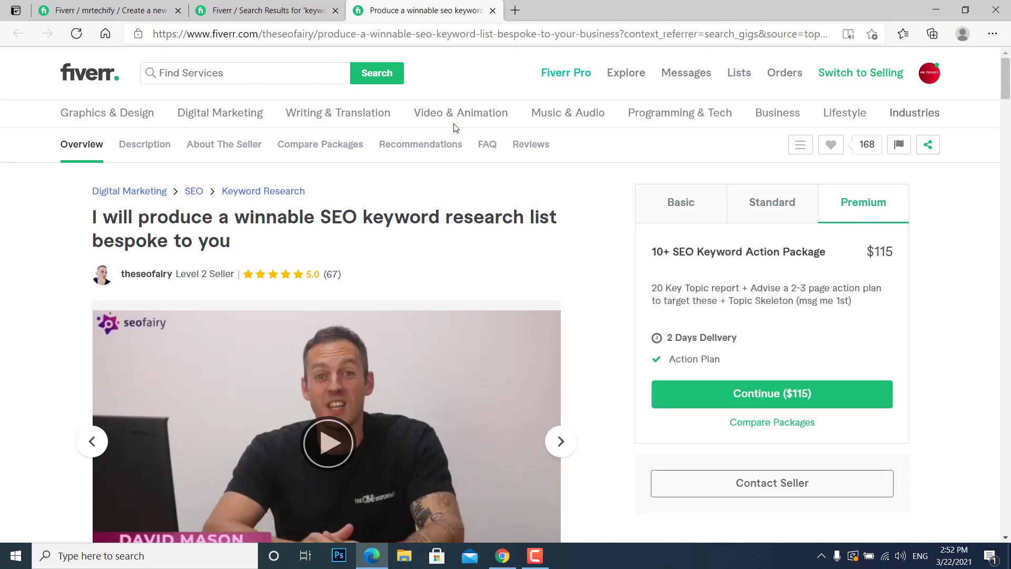
scroll(456, 128, "down", 2)
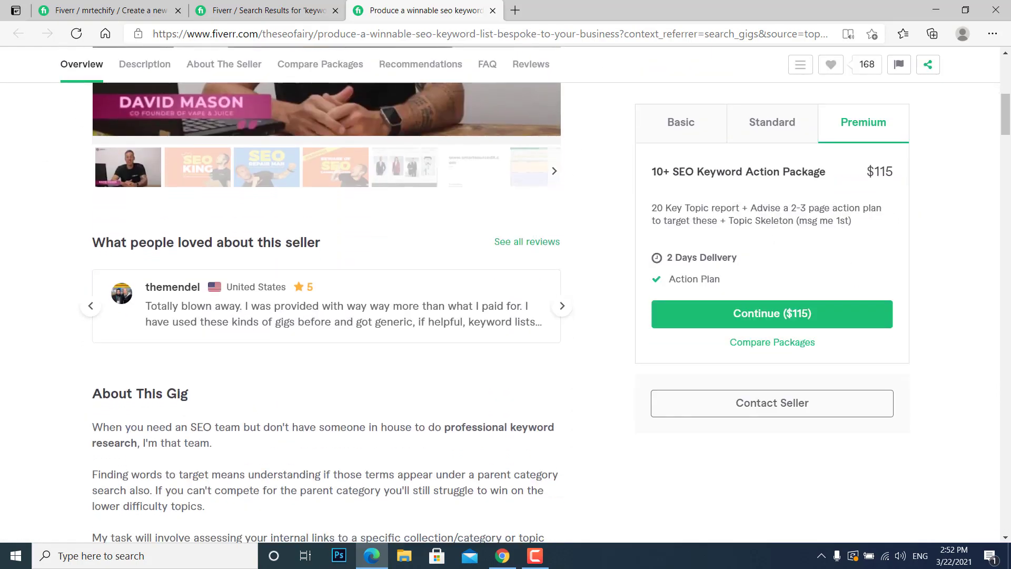
scroll(327, 310, "down", 8)
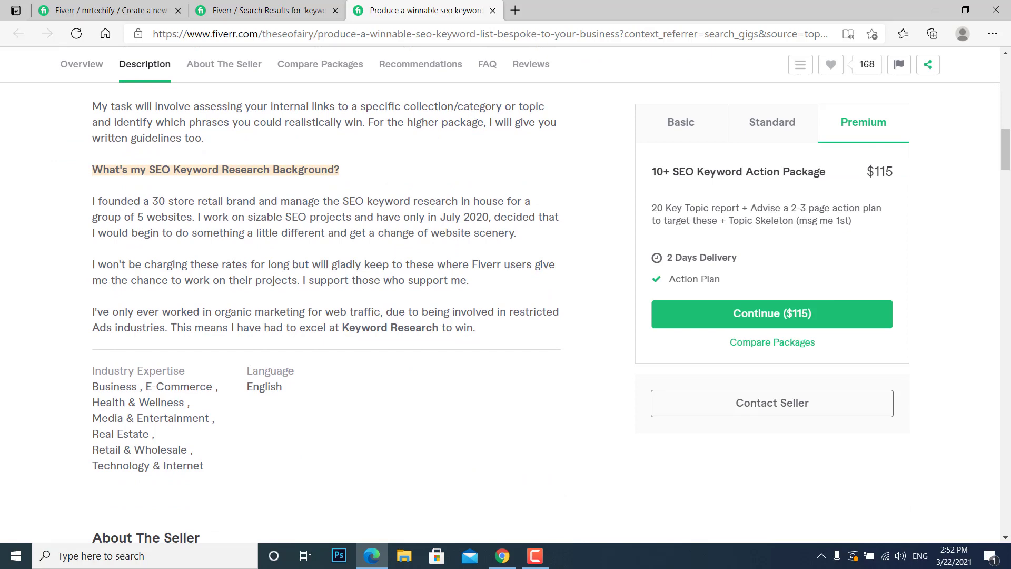
scroll(327, 263, "down", 2)
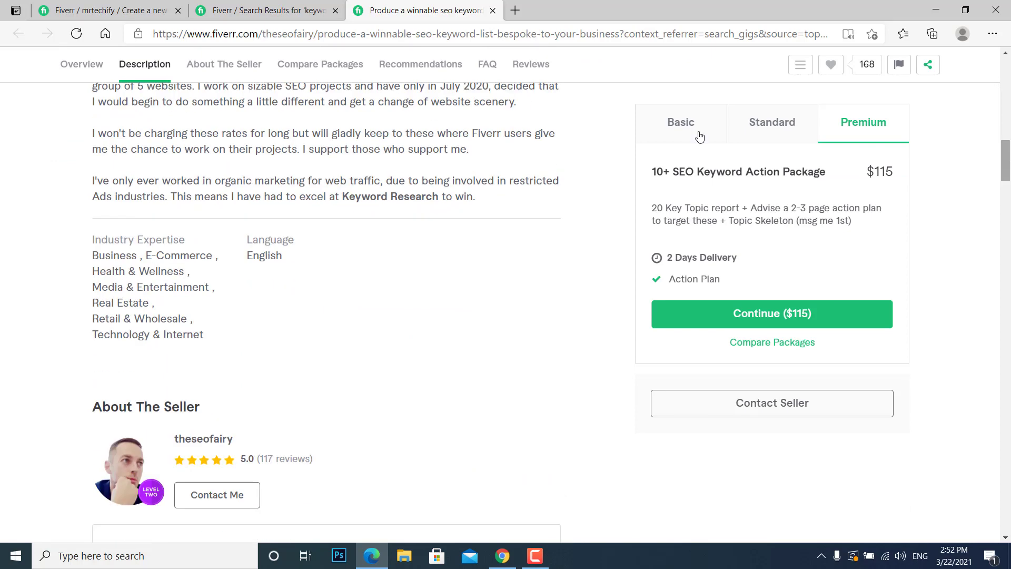
Open the gig "I will research and find the best SEO keywords for your website" from the results and review its page.
left_click(339, 3)
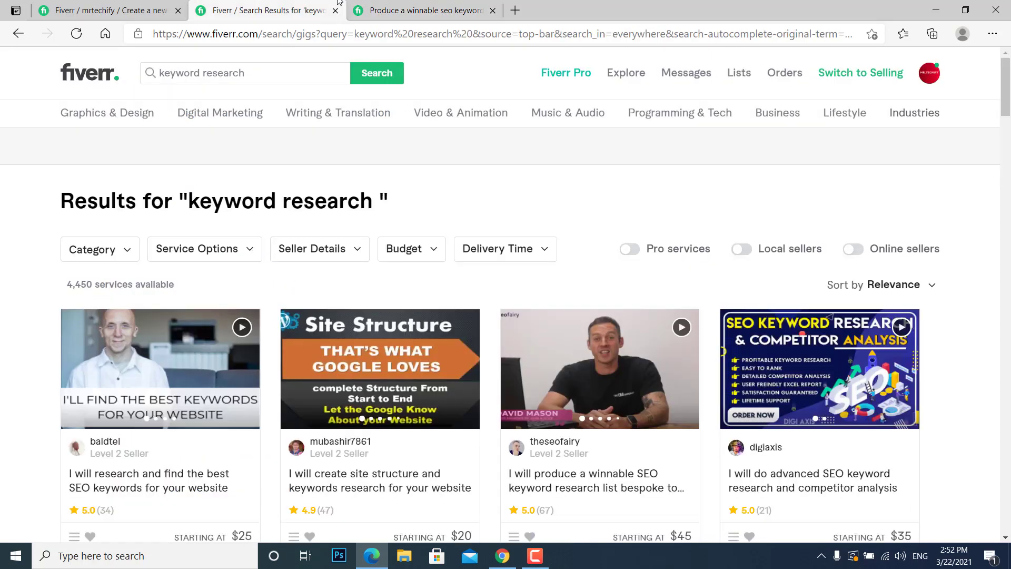
left_click(191, 481)
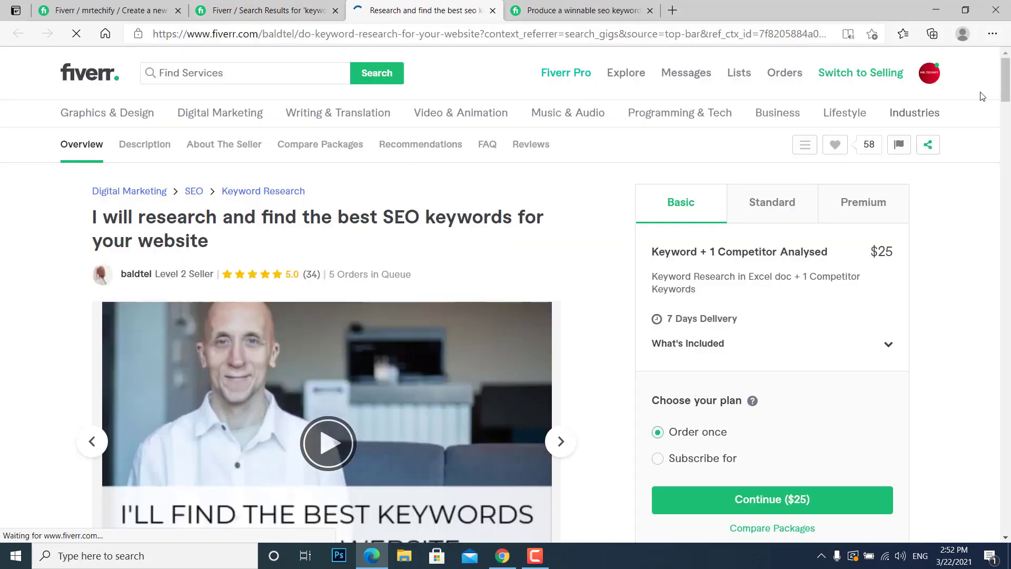
left_click_drag(1010, 72, 1010, 76)
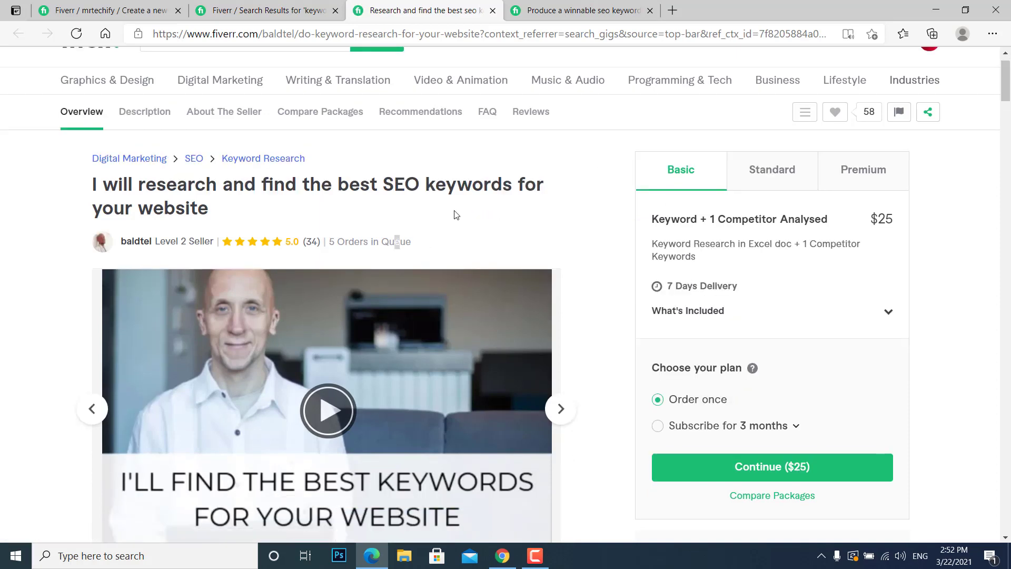
scroll(456, 214, "down", 5)
scroll(326, 311, "down", 15)
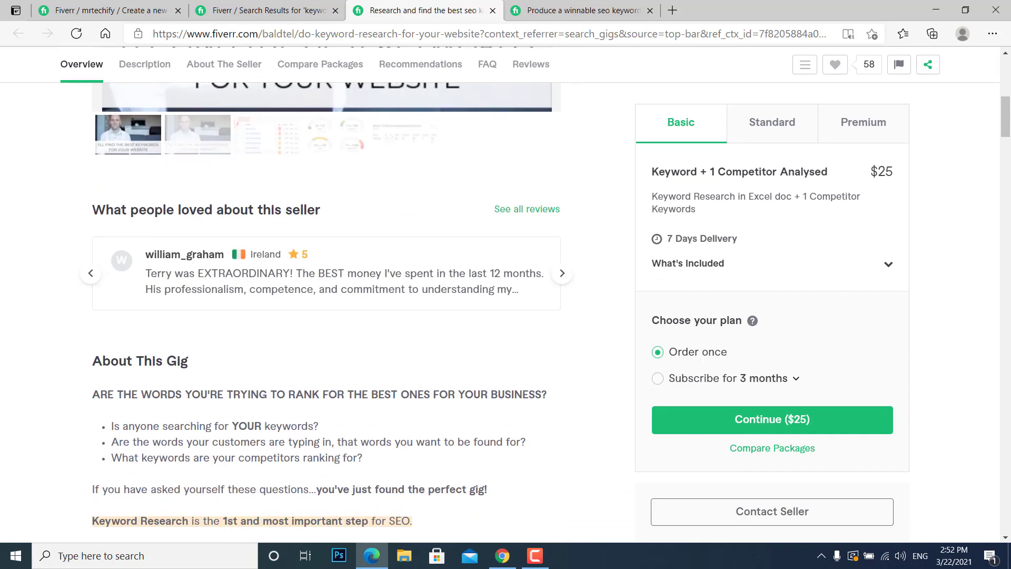
left_click_drag(1006, 193, 1006, 79)
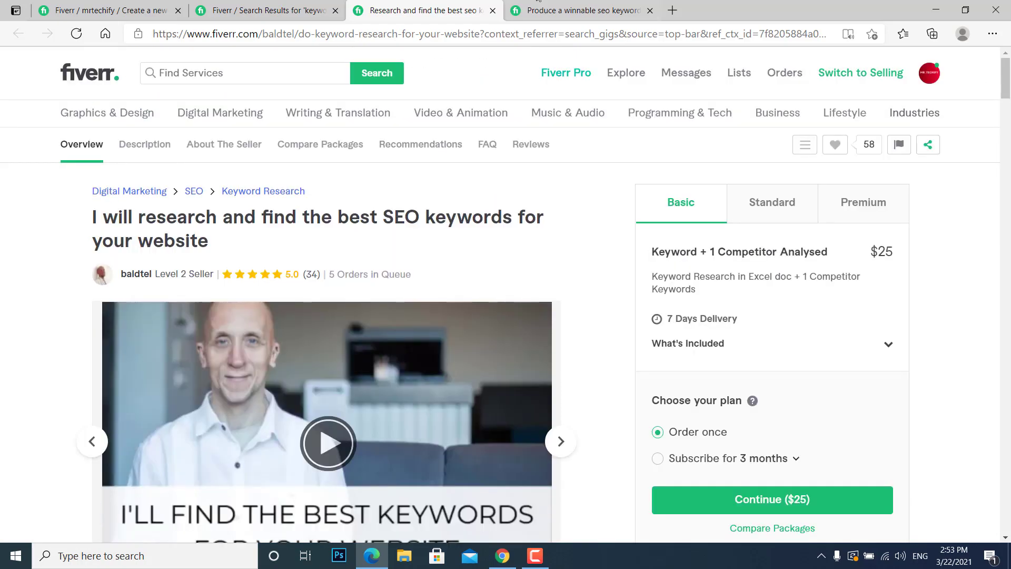
Return to the keyword research results and look over the listed gigs' titles and starting prices.
left_click(538, 3)
left_click(264, 10)
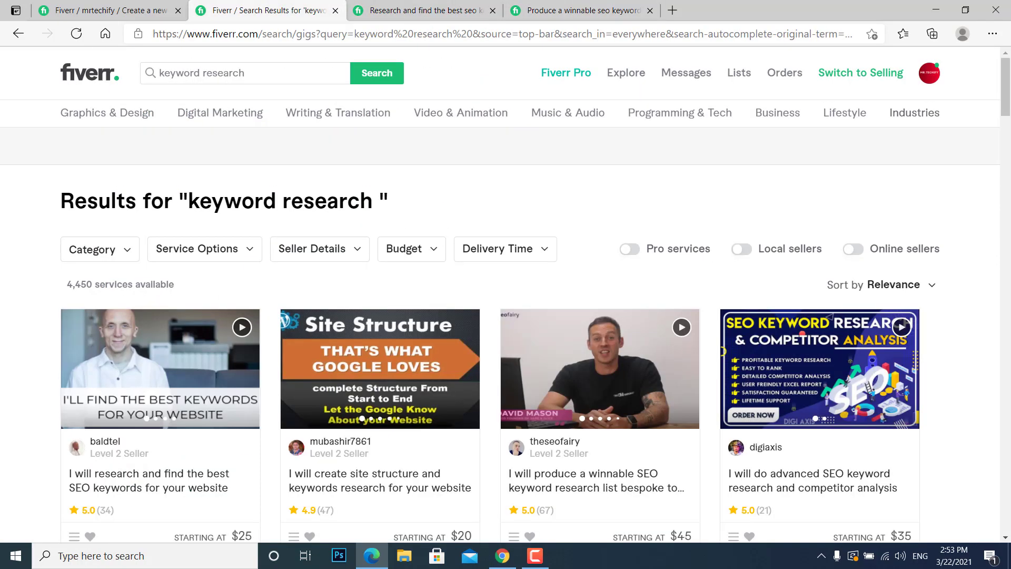
left_click_drag(1008, 89, 972, 47)
left_click_drag(1009, 84, 1009, 130)
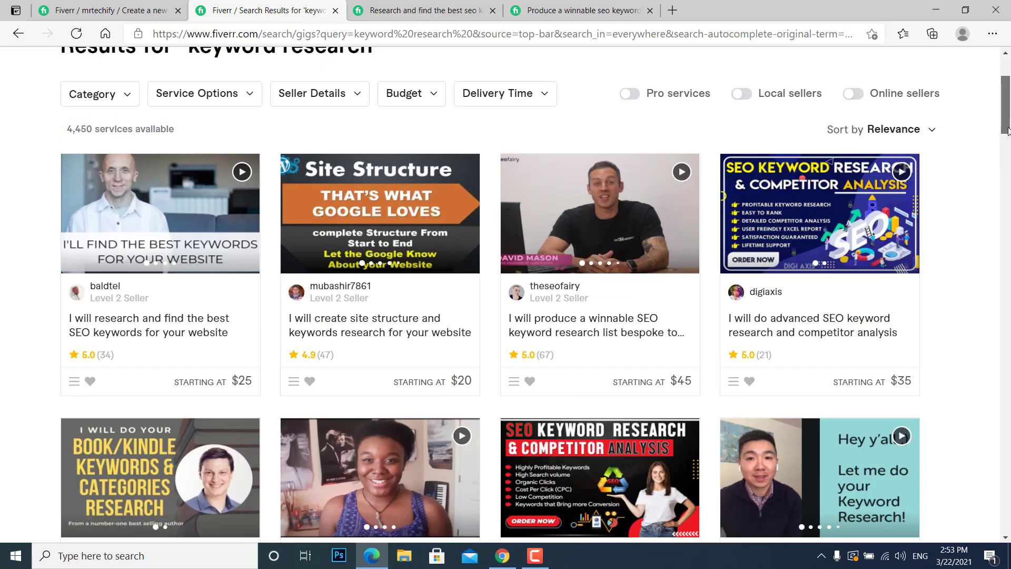
Return to the new gig form and place the cursor in the empty gig title field.
left_click(111, 11)
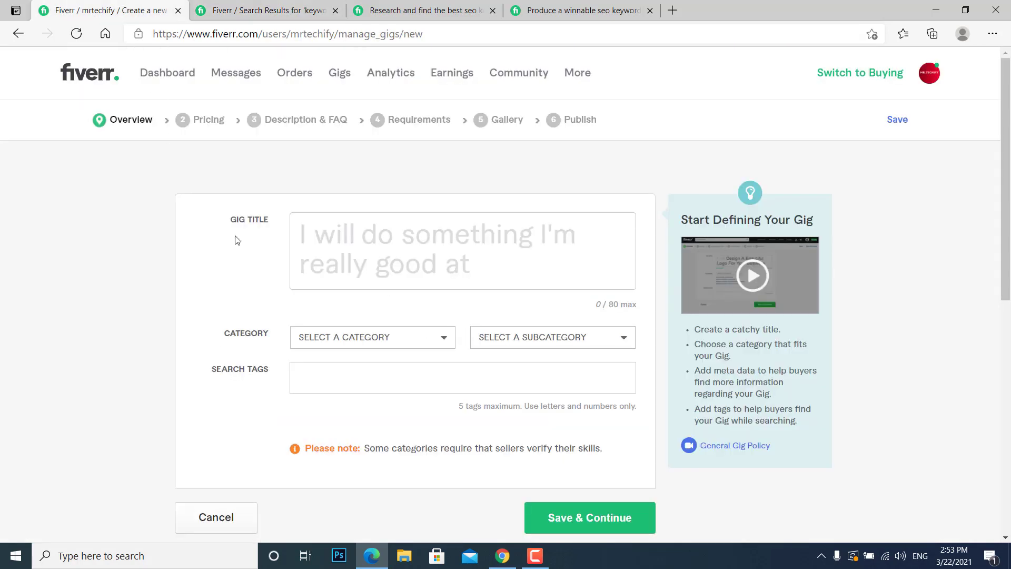
left_click(476, 247)
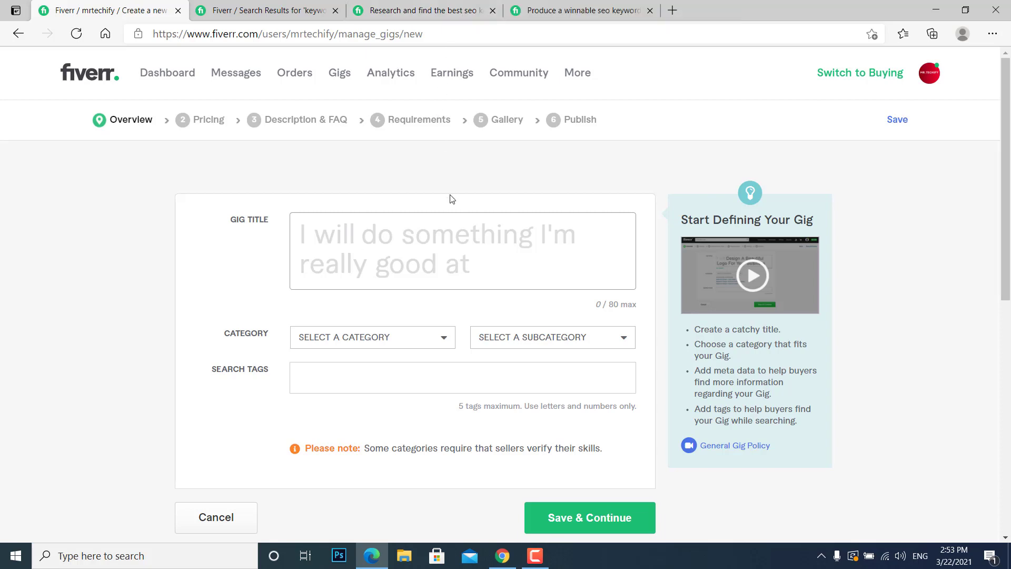
left_click(440, 250)
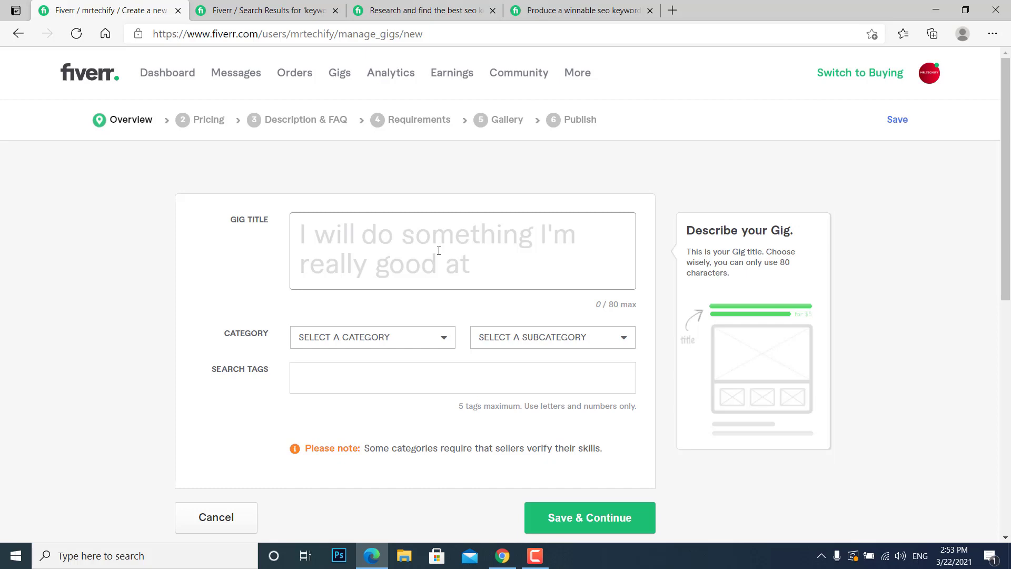
Search Fiverr's services for "excellent seo".
left_click(421, 10)
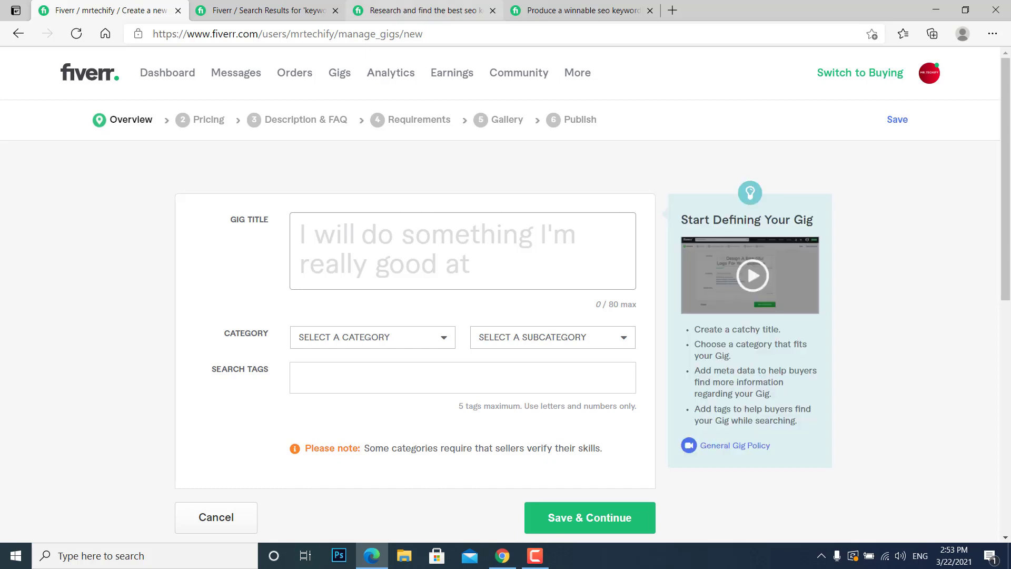
left_click(262, 77)
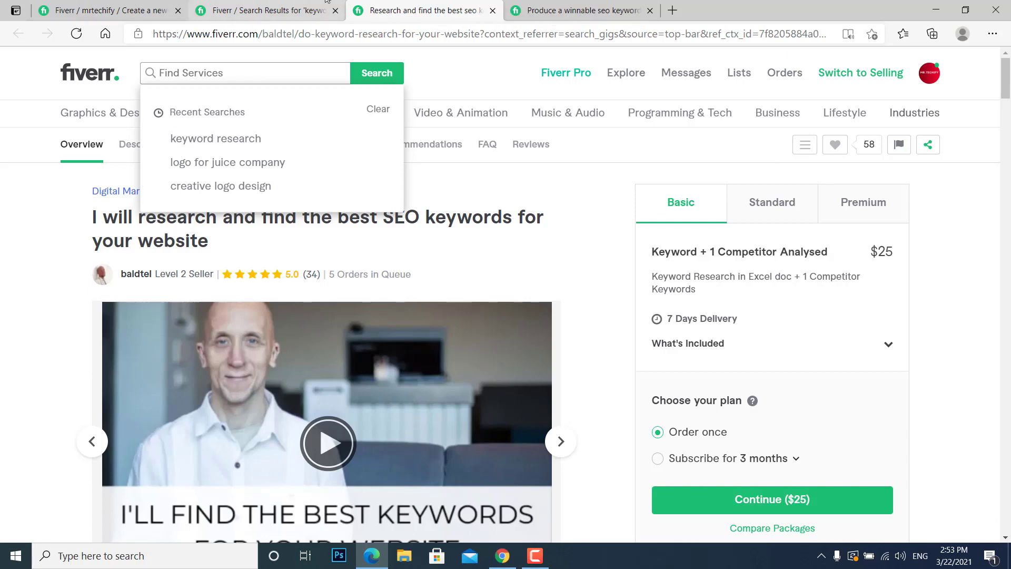
left_click(284, 9)
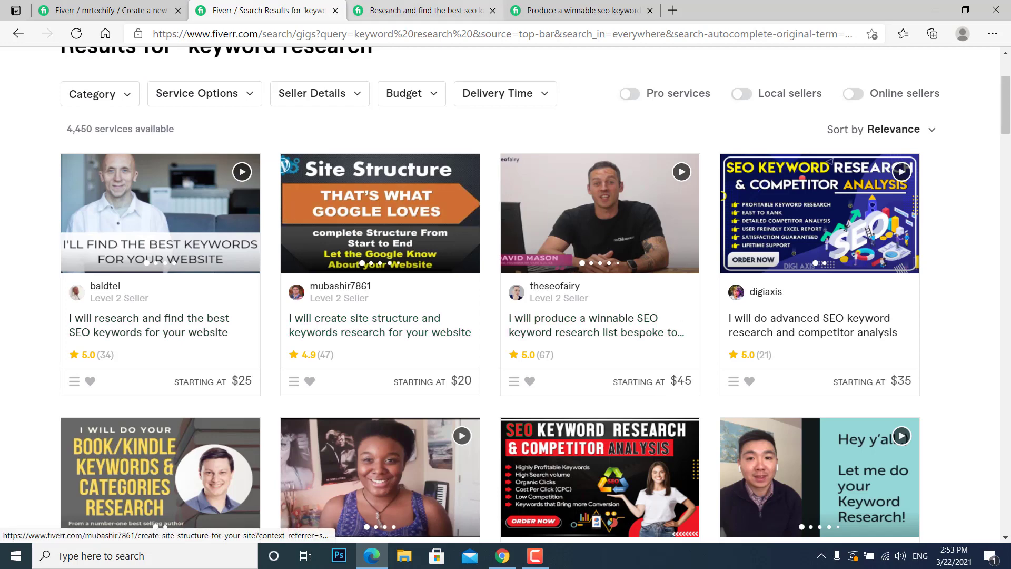
left_click(416, 10)
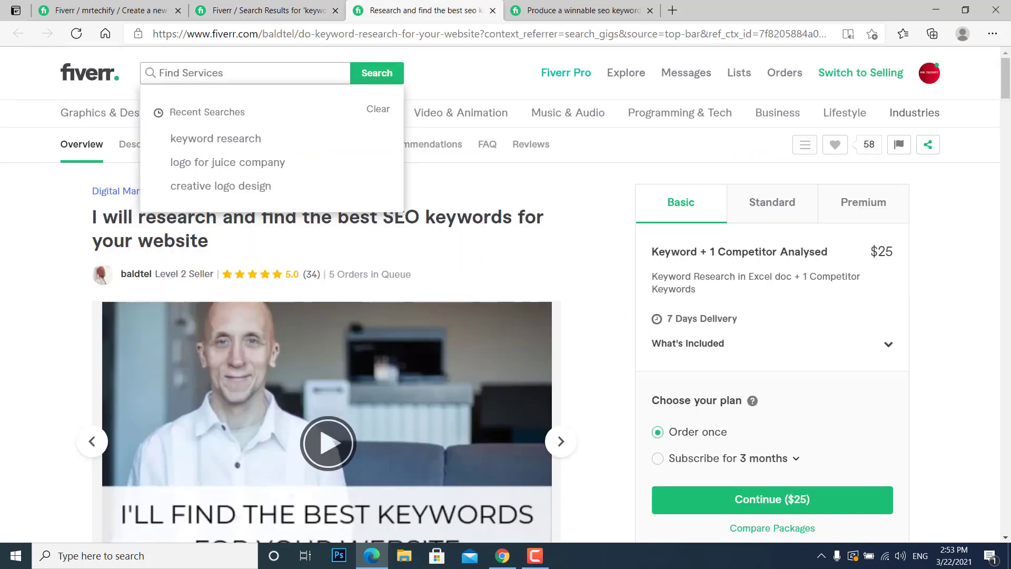
type("ex")
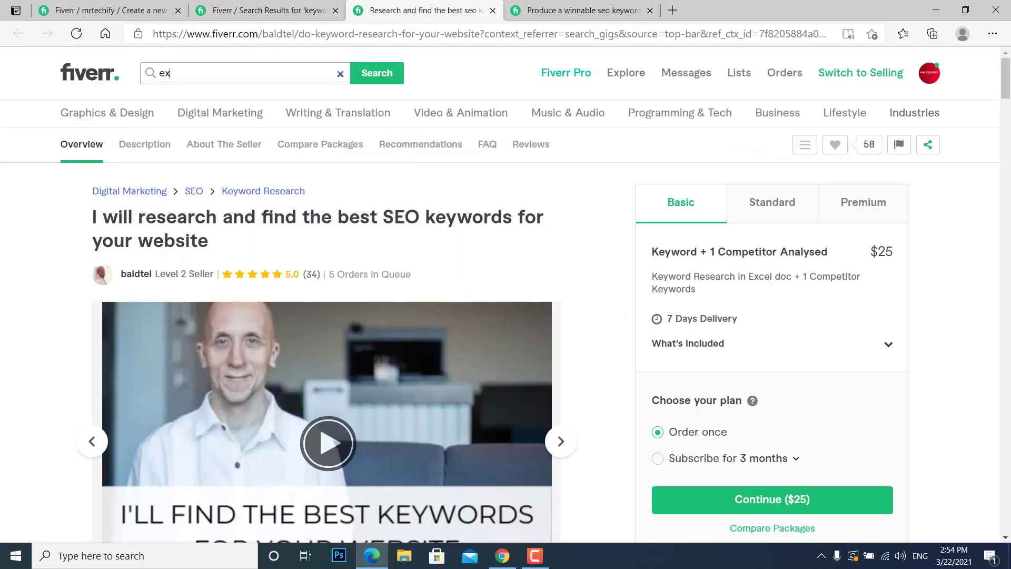
type("cellent ")
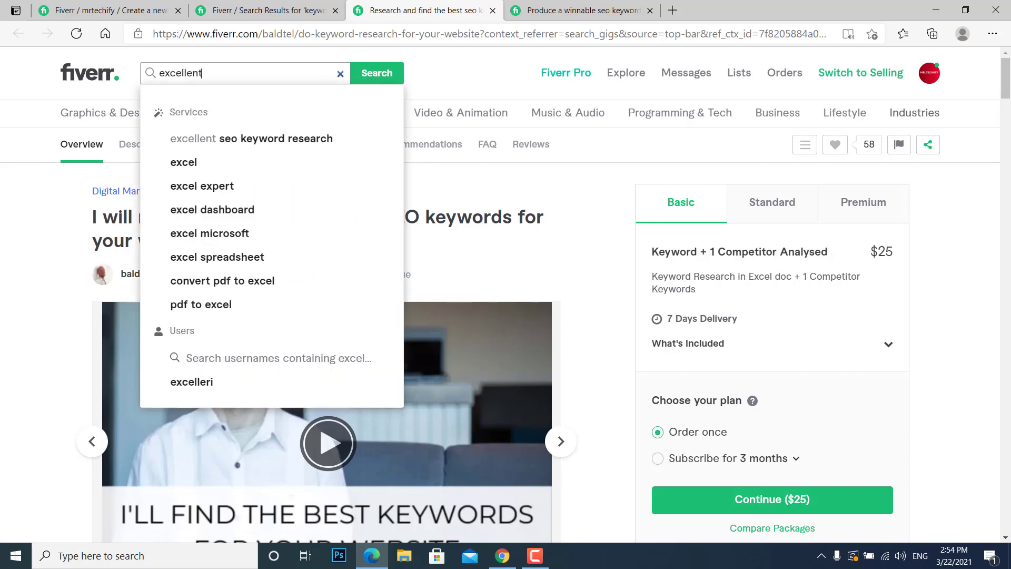
type("je")
key("BackSpace")
key("BackSpace")
type("seo")
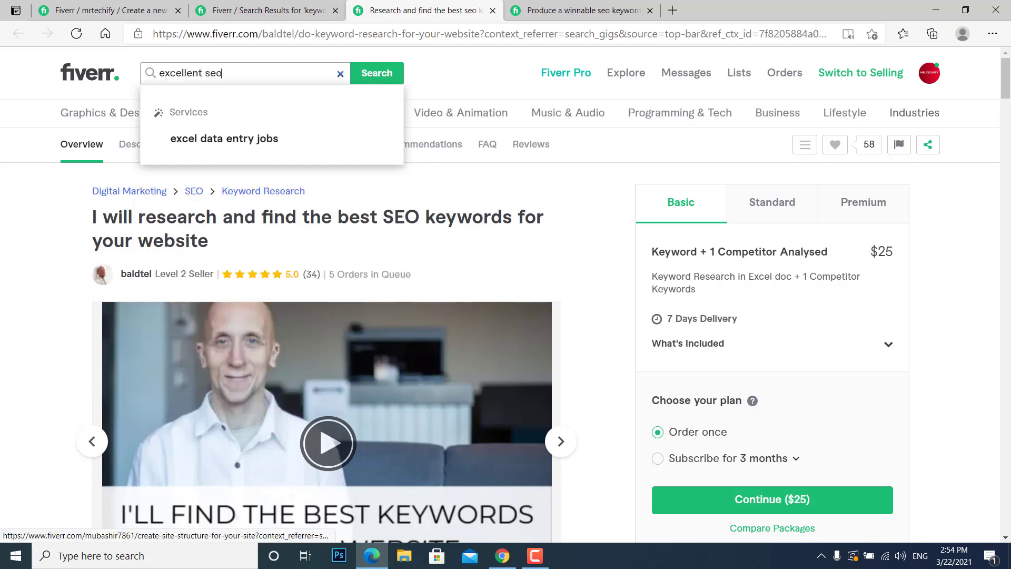
key("Return")
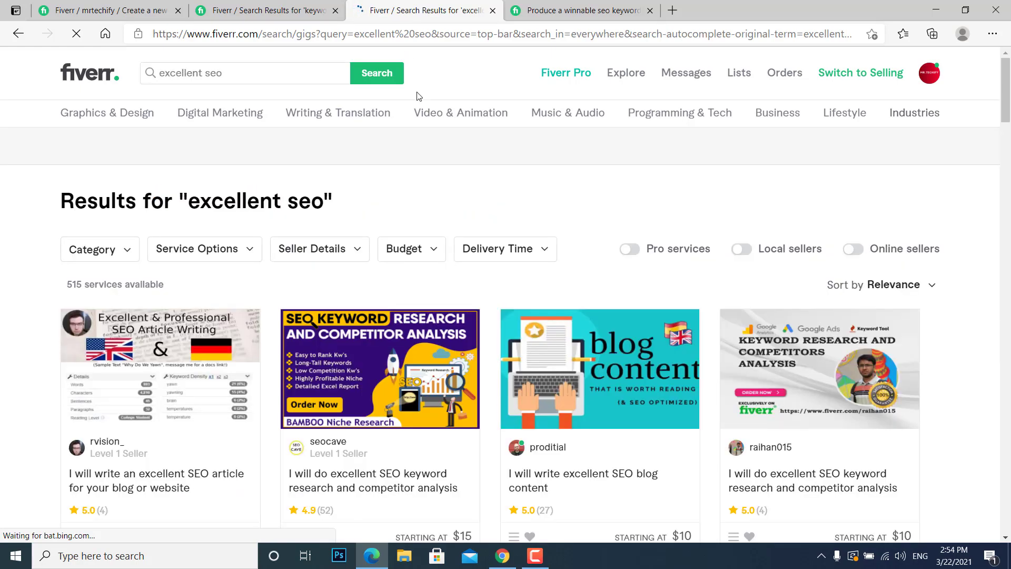
Examine the number of services available for the search term "excellent seo".
mouse_move(1008, 116)
left_mouse_down()
mouse_move(1009, 253)
mouse_move(1001, 100)
left_mouse_up()
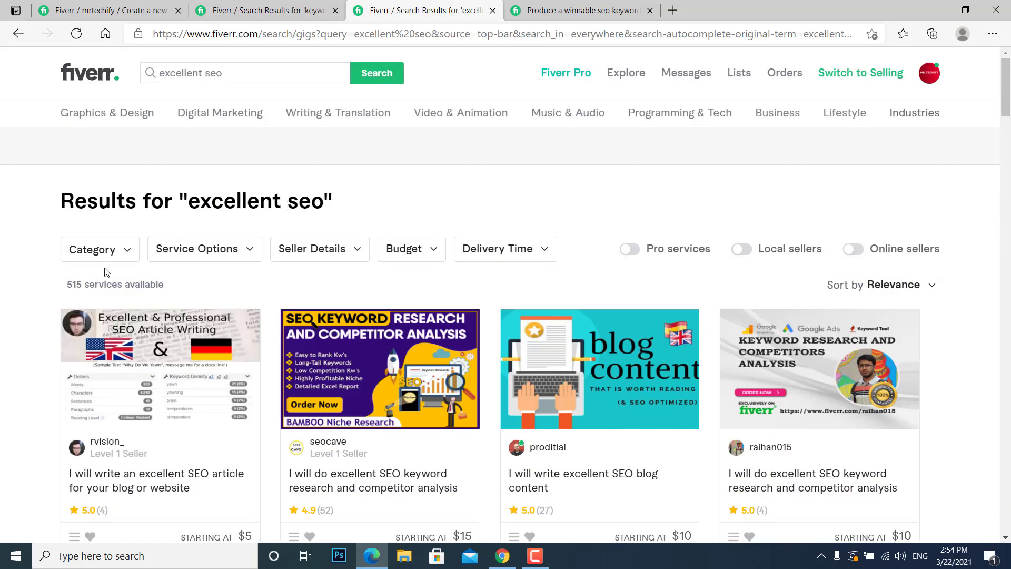
left_click_drag(83, 282, 67, 285)
left_click_drag(194, 195, 323, 201)
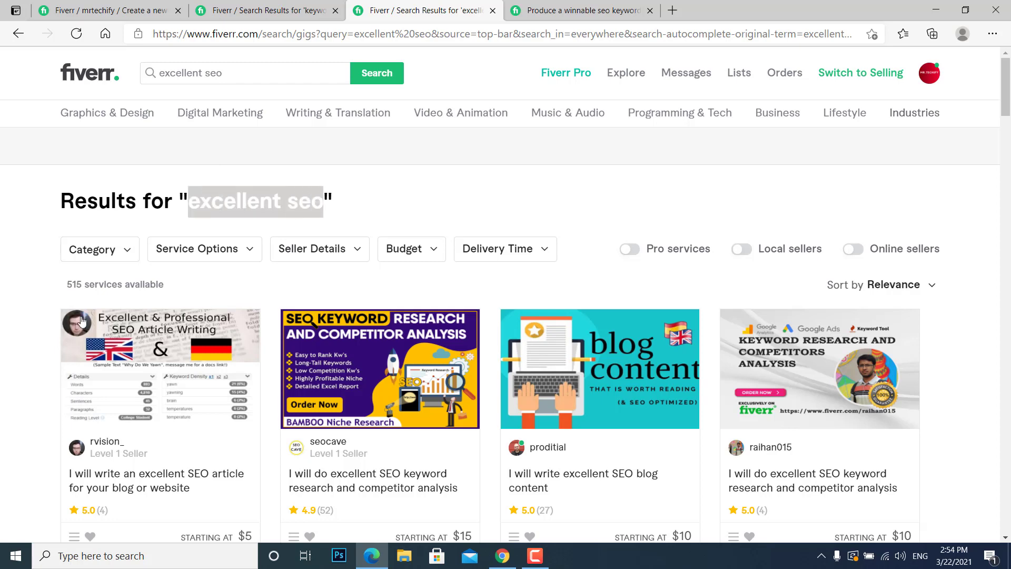
left_click_drag(82, 285, 68, 291)
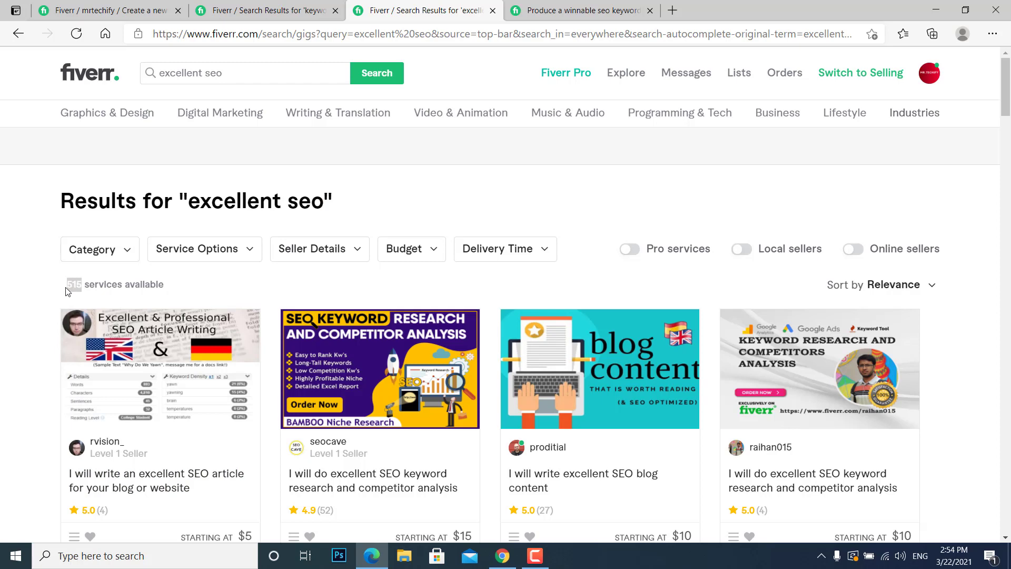
left_click(255, 206)
left_click_drag(321, 205, 213, 187)
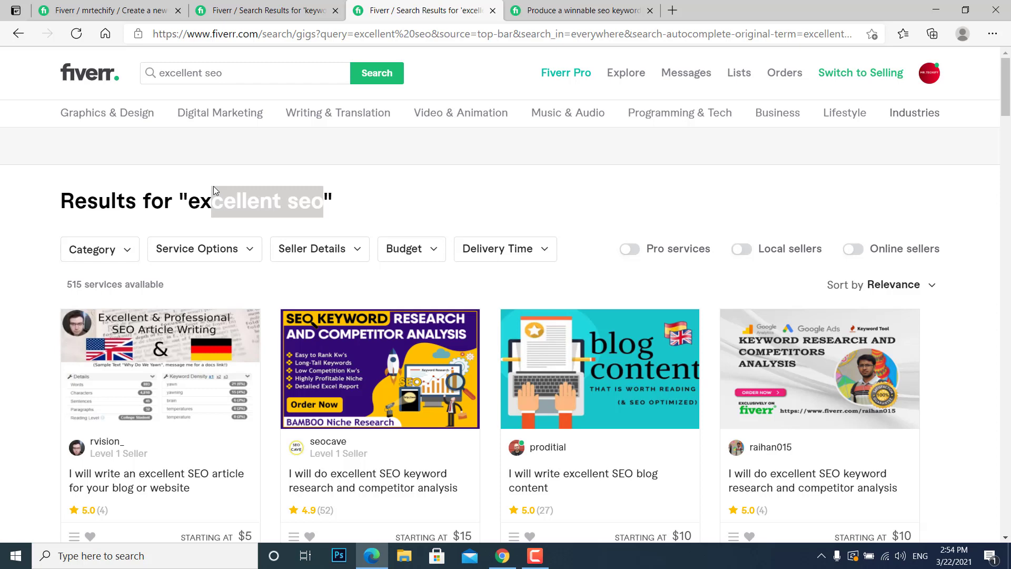
Return to the new gig form and enter "do excellent seo keyword research" as the gig title.
left_click(110, 10)
left_click(626, 226)
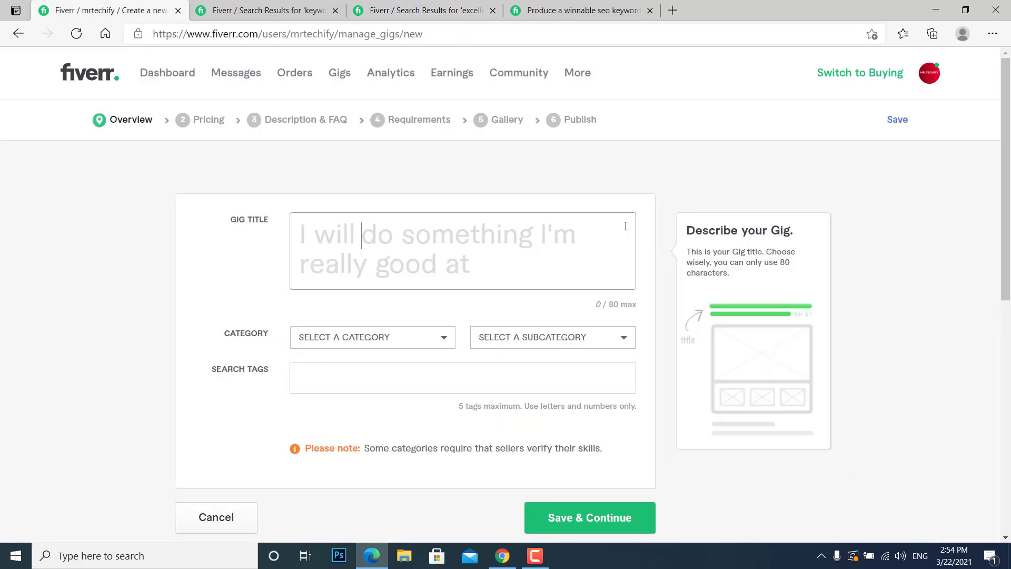
type("do e")
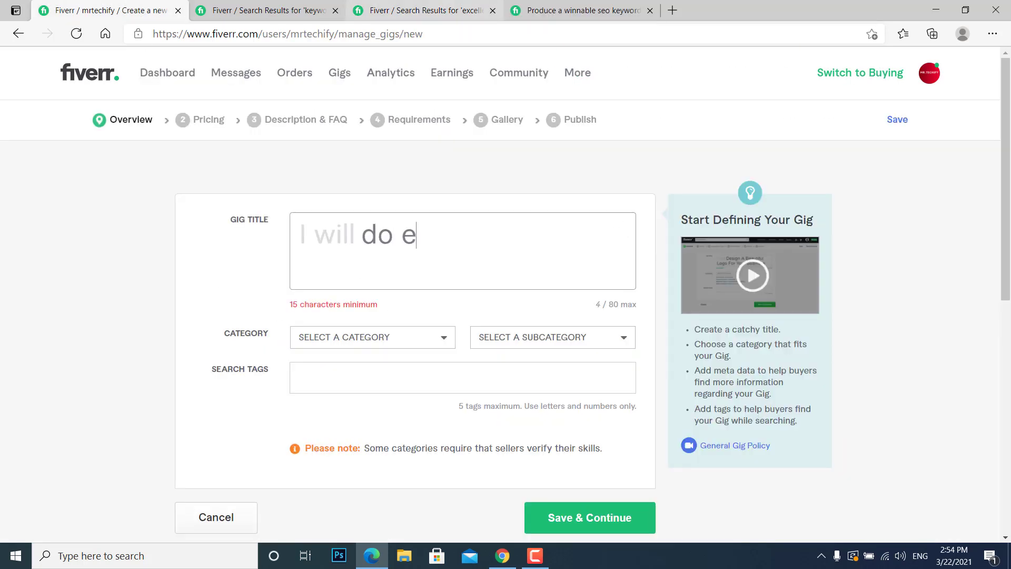
type("xcellen")
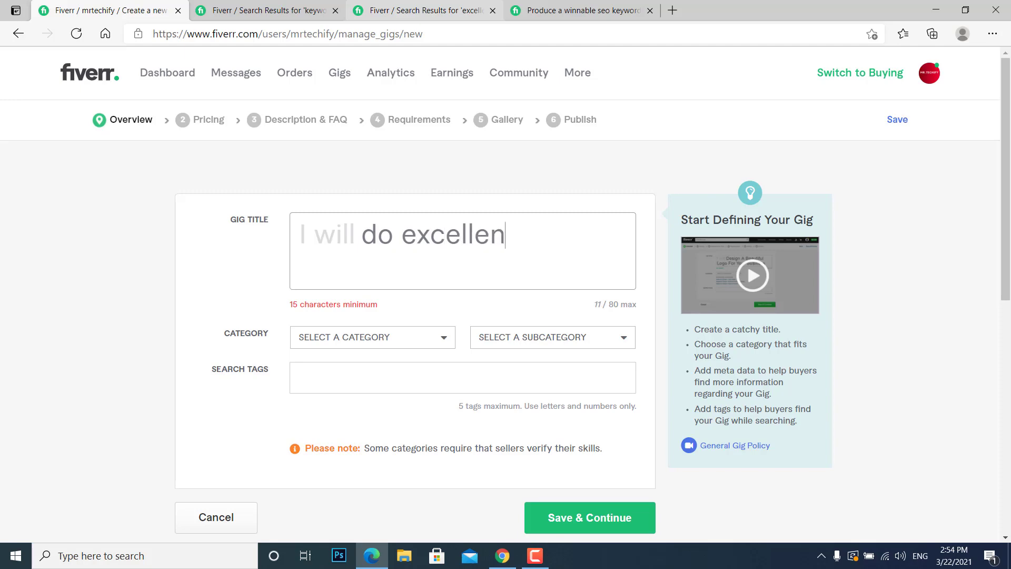
type("t seo")
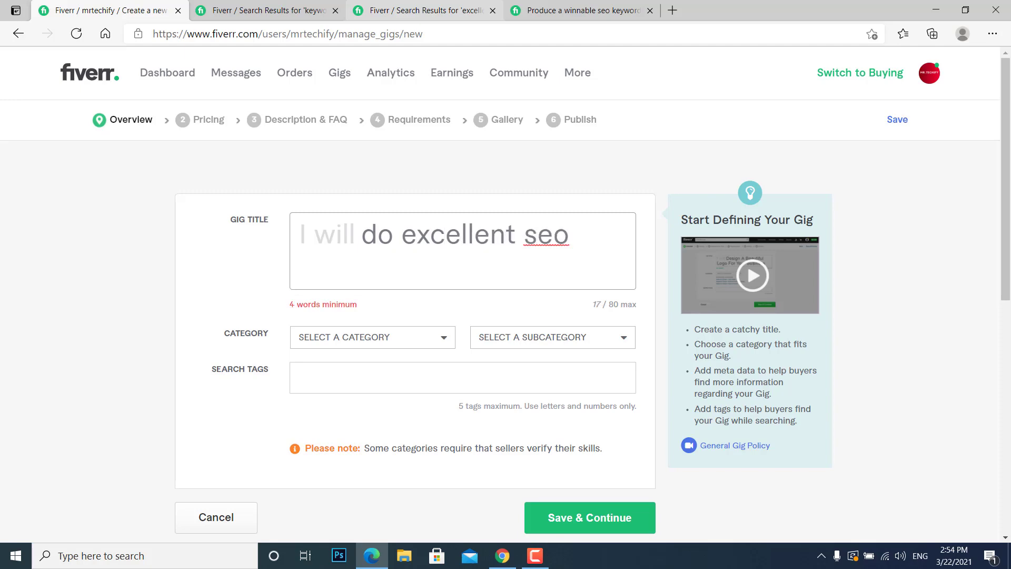
left_click(416, 11)
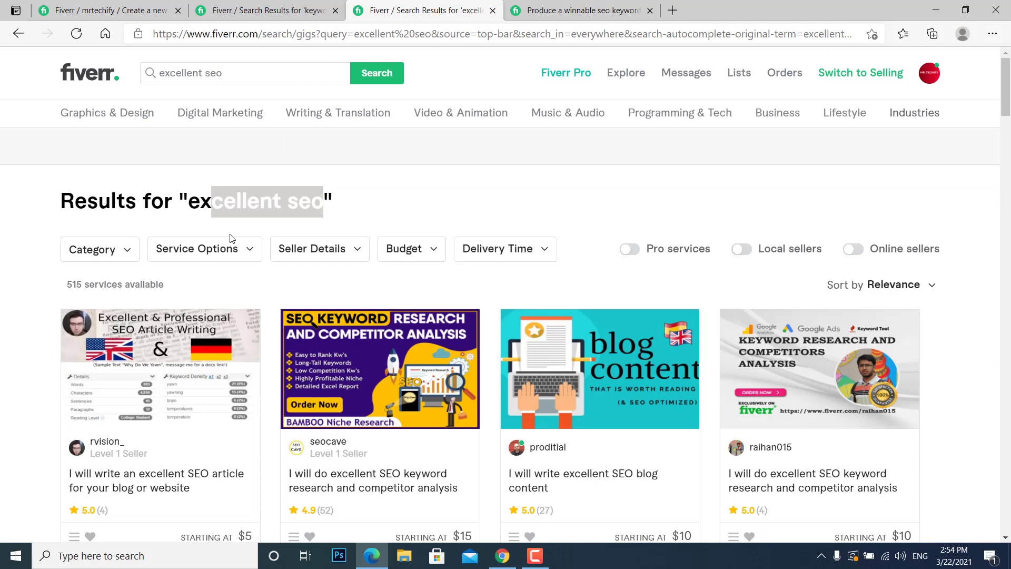
key("ctrl+1")
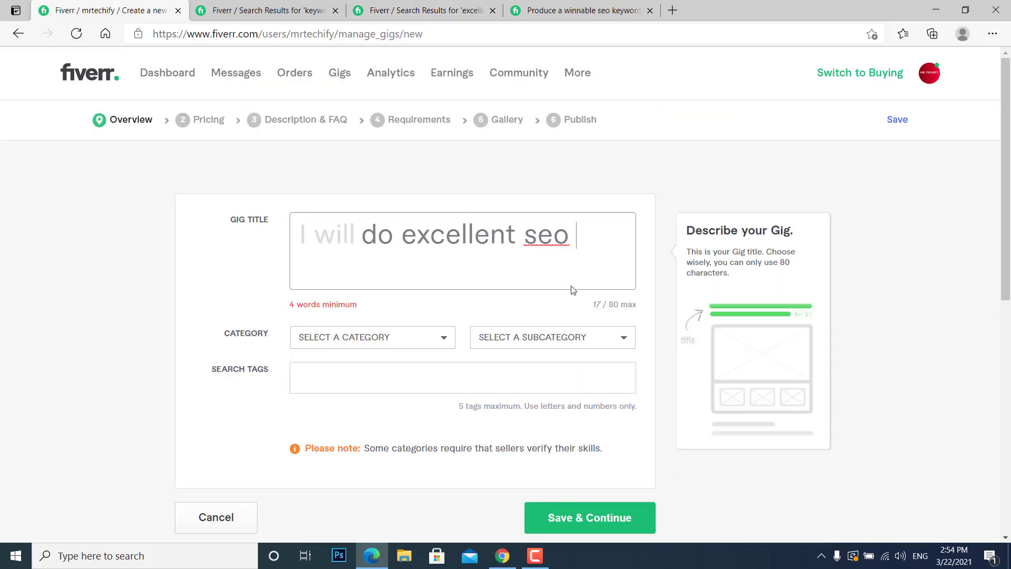
type("keyword ")
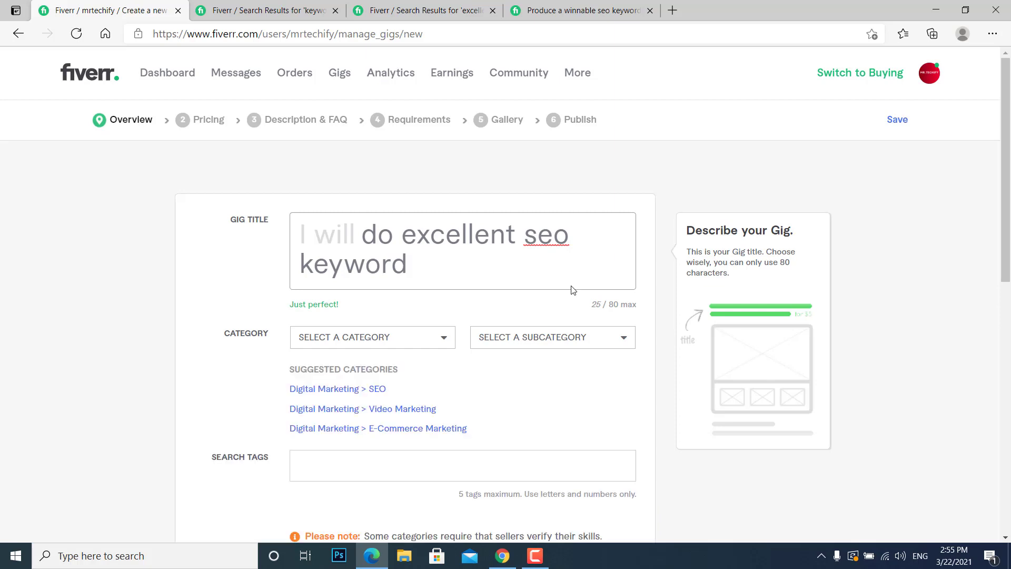
type("research")
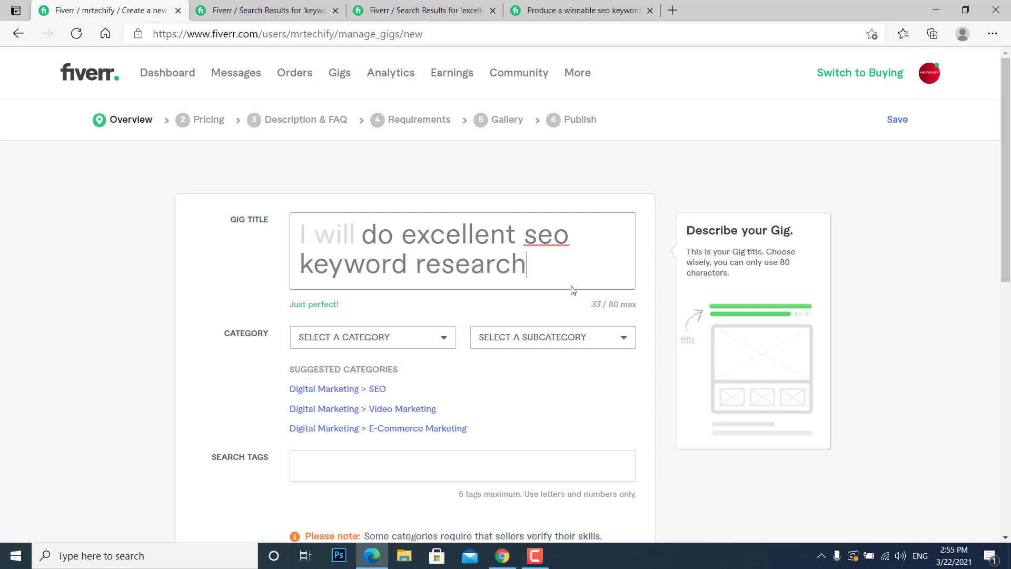
Set the gig's category to Digital Marketing, subcategory SEO, with Keyword Research as the service type.
left_click(441, 345)
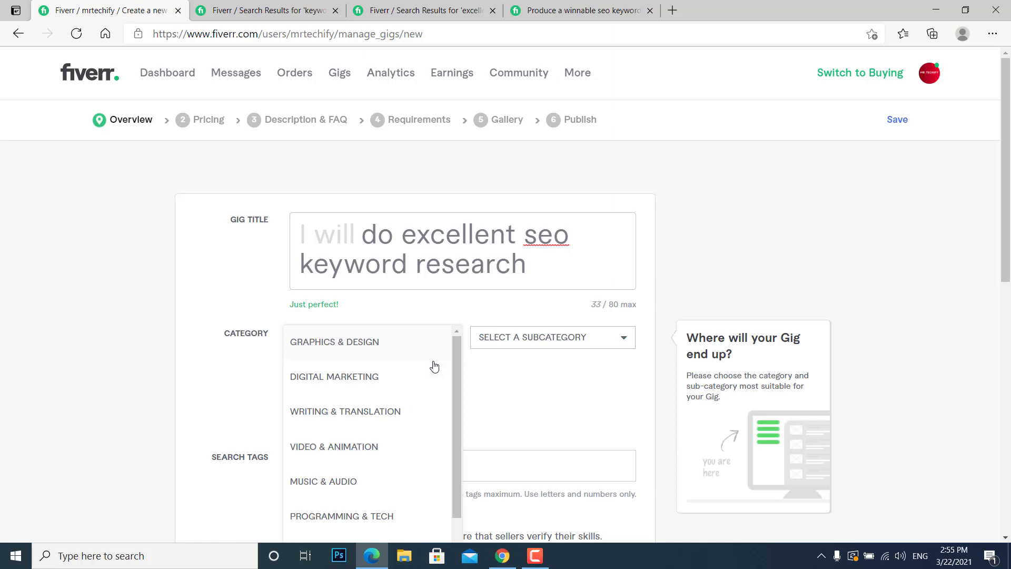
left_click(432, 369)
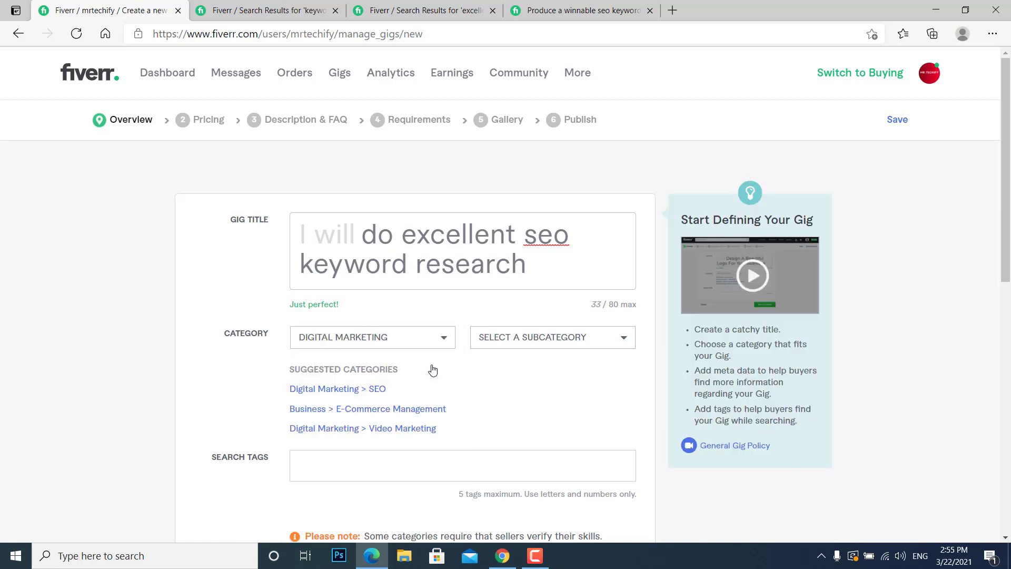
left_click(370, 390)
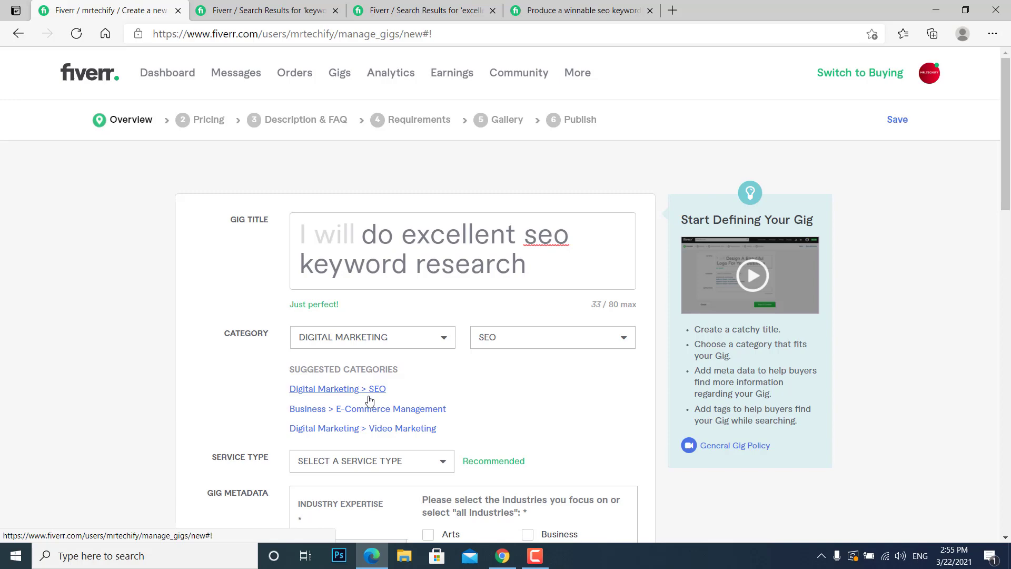
left_click(369, 473)
left_click(372, 499)
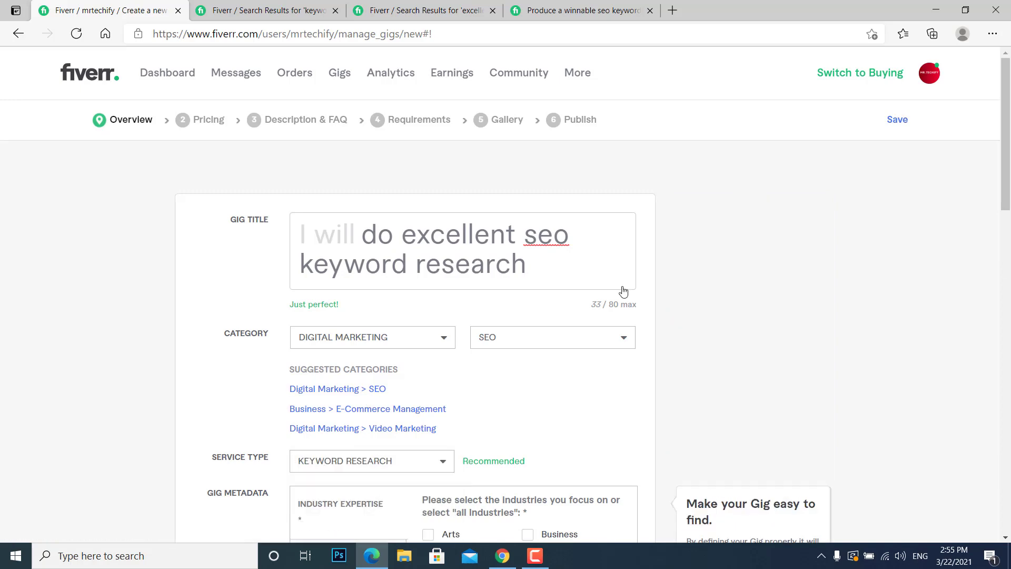
Fill in the gig metadata with the industries Arts, Crypto & Blockchain, Business, Insurance, Government & Public Sector and Games, and English as the service language.
scroll(896, 226, "down", 8)
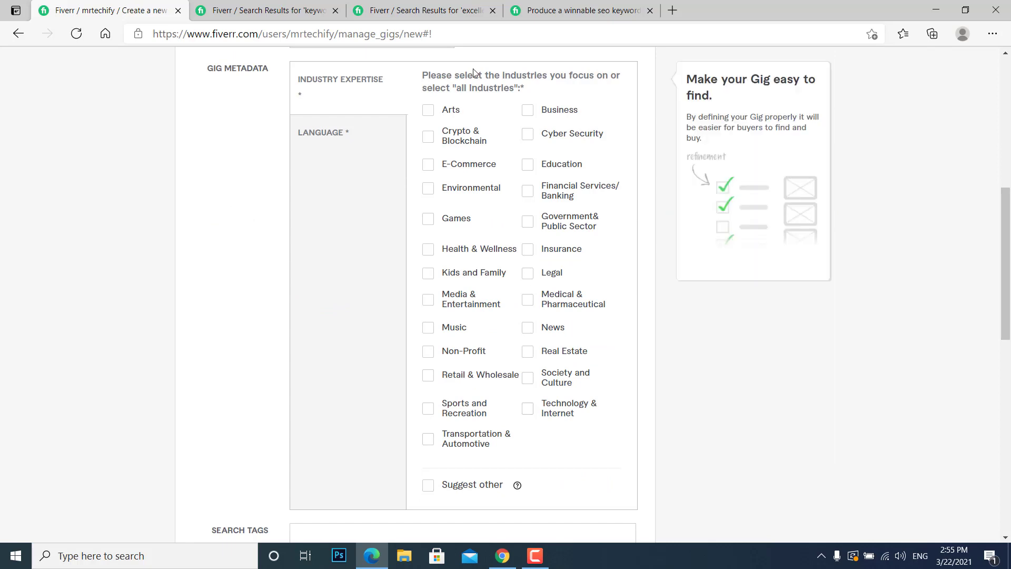
left_click(428, 111)
left_click(428, 141)
left_click(560, 110)
left_click(541, 250)
left_click(530, 230)
left_click(452, 227)
left_click(356, 128)
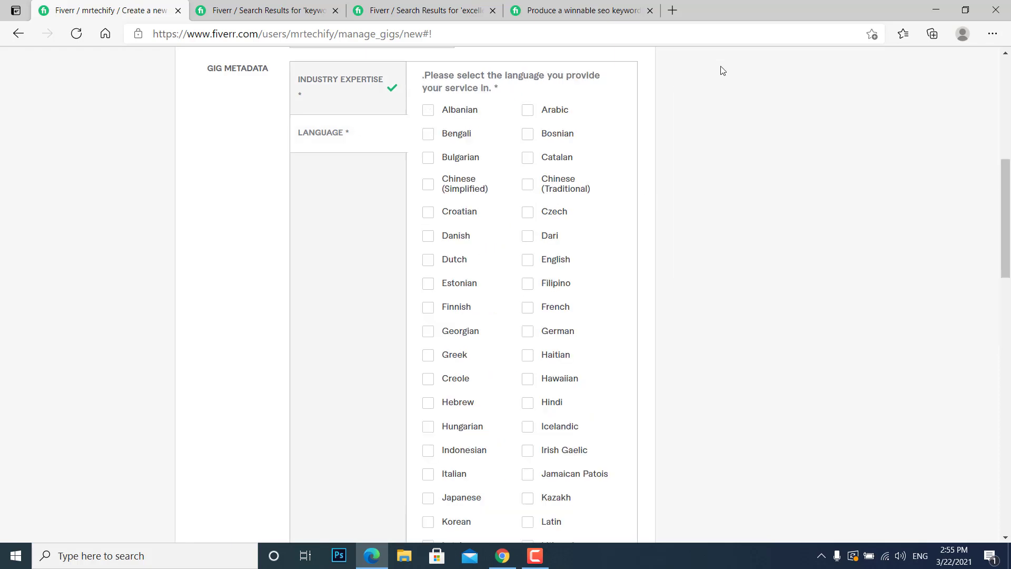
left_click(550, 264)
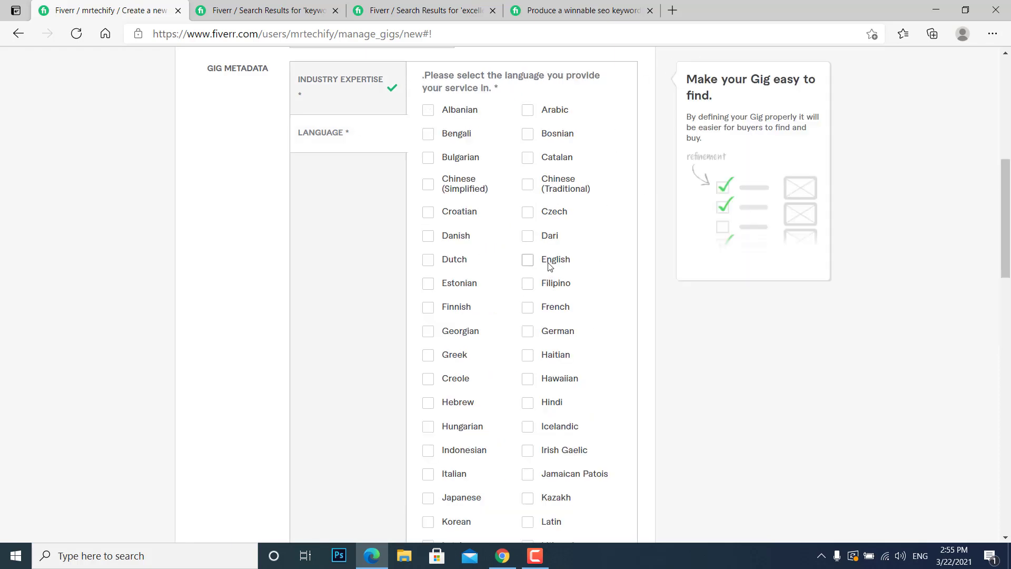
Add the search tags "excellent seo" and "keyword research", and save the overview to continue with the gig.
scroll(633, 284, "down", 12)
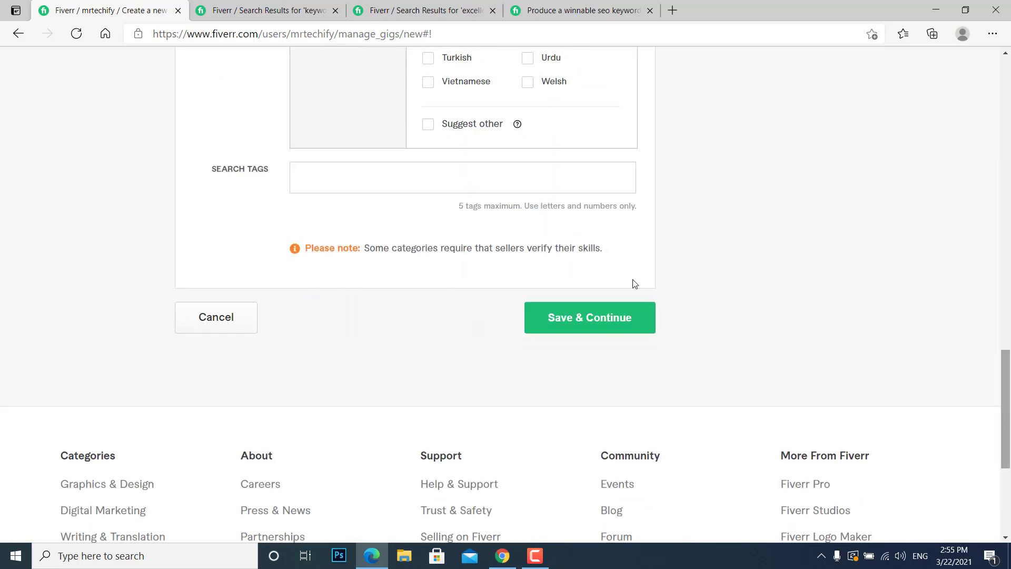
left_click(379, 179)
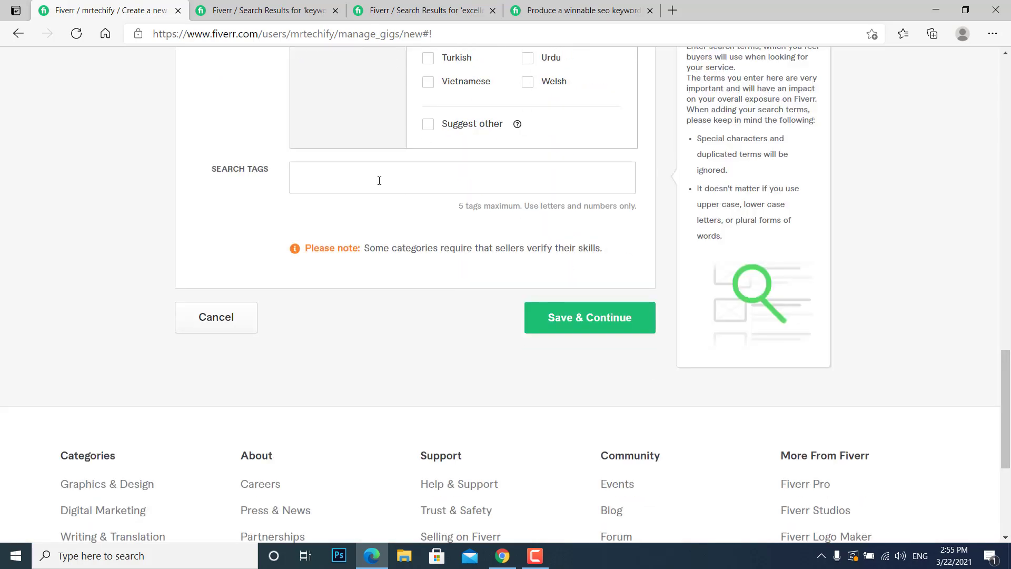
type("exc")
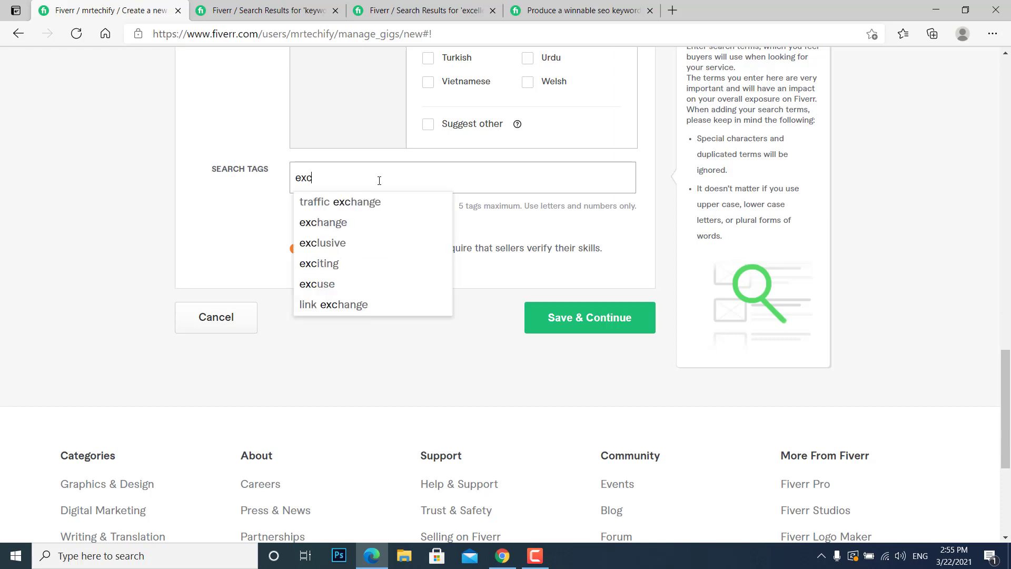
type("ellent seo")
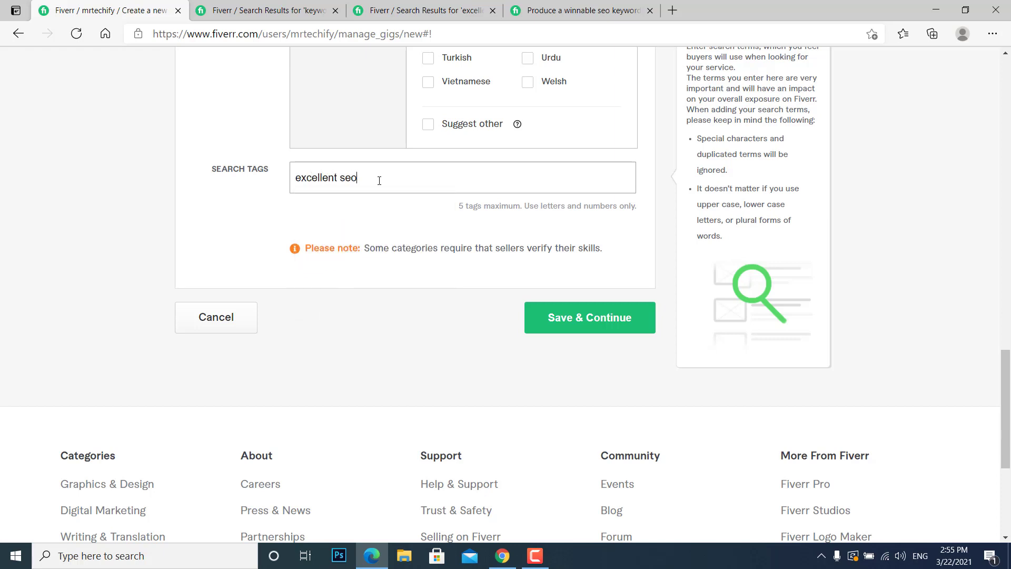
key("Return")
type("keyword ")
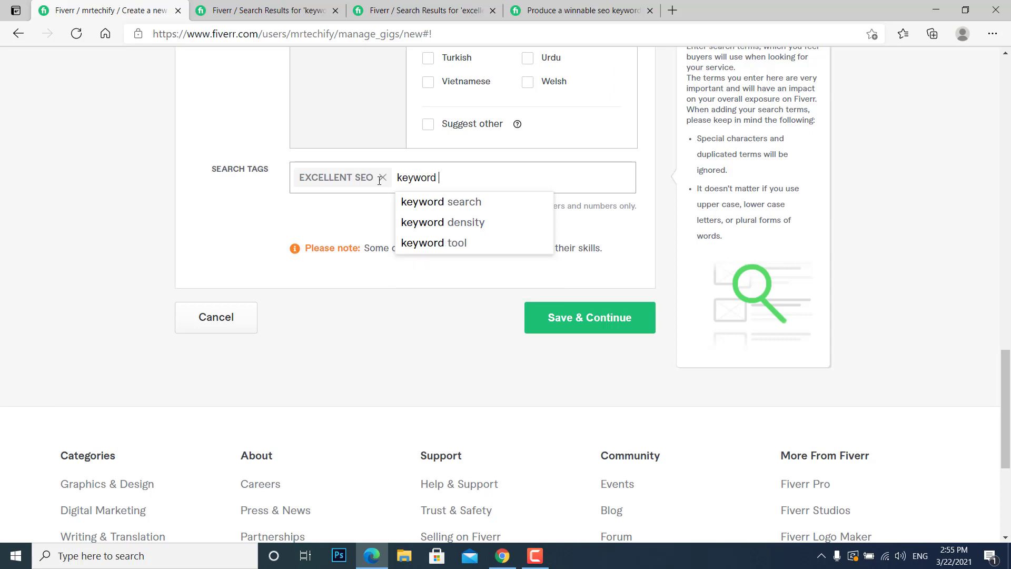
type("research")
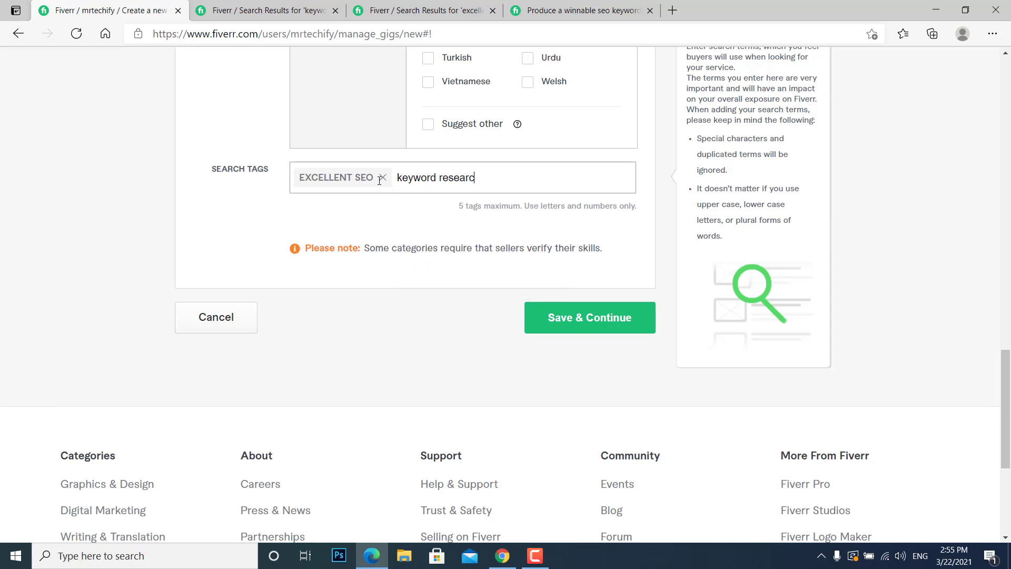
key("Return")
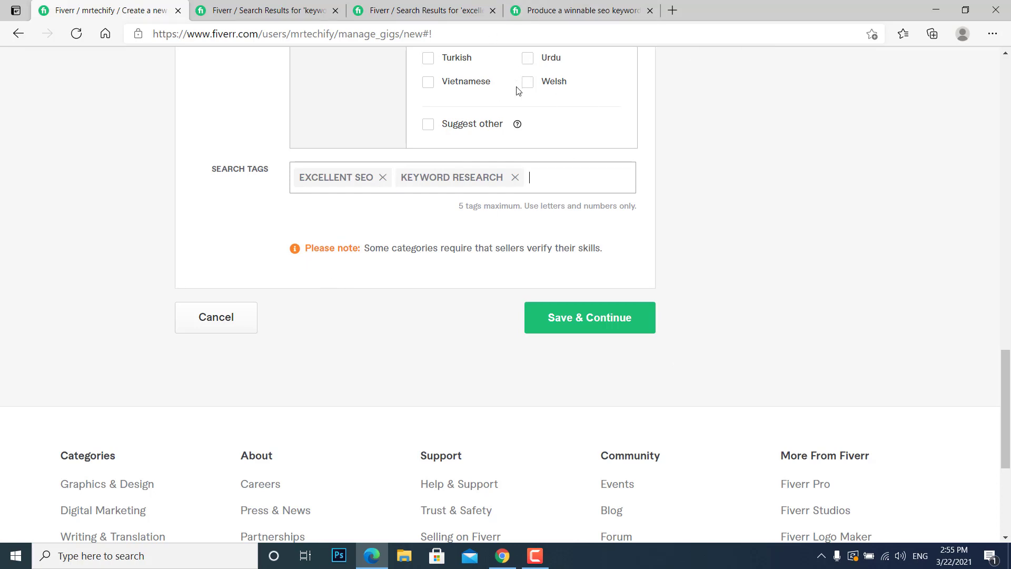
left_click(585, 322)
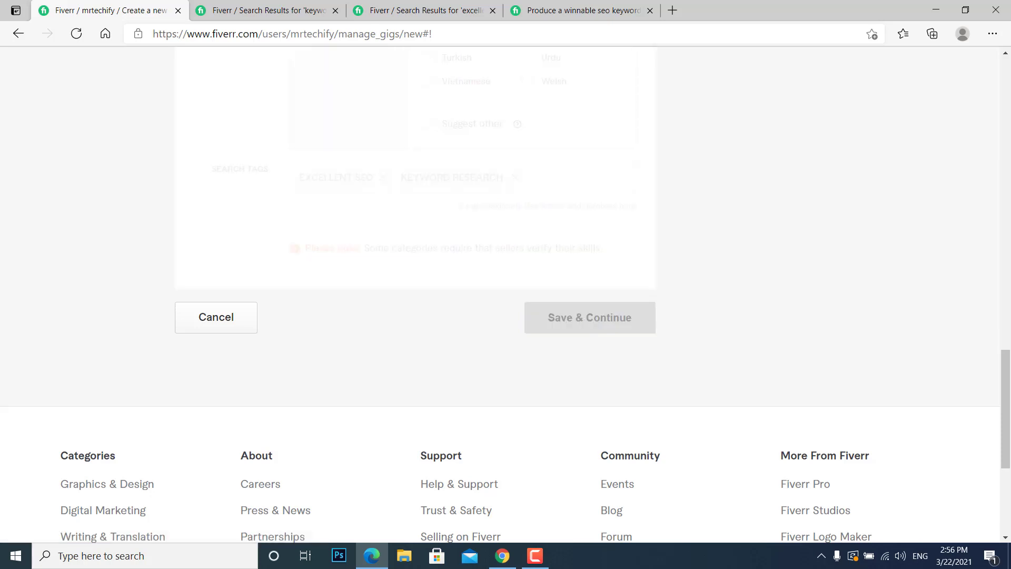
Dismiss the gig packages introduction and name the Basic, Standard and Premium packages Gold, Silver and Diamond.
left_click_drag(1006, 359, 1007, 118)
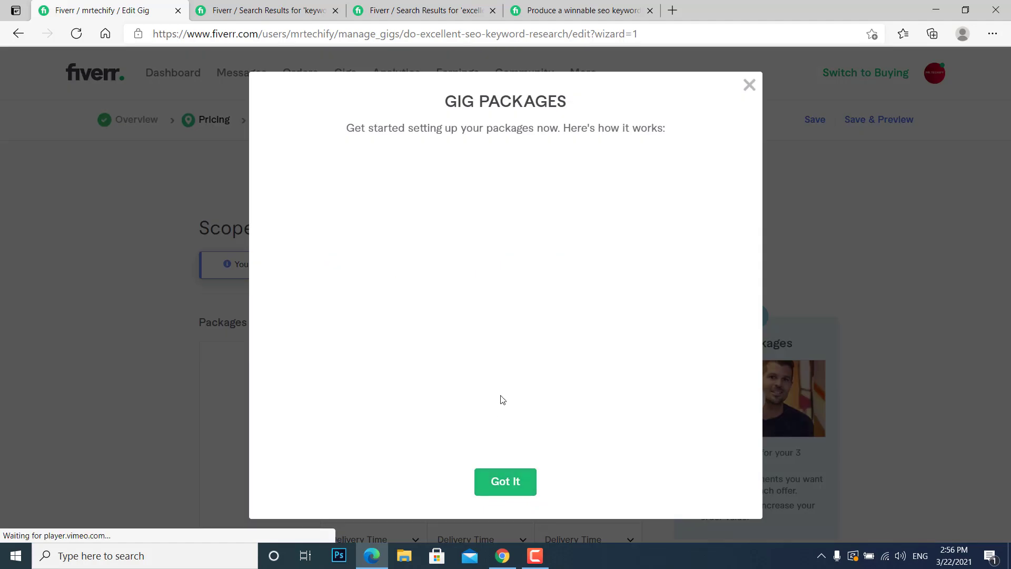
left_click(526, 482)
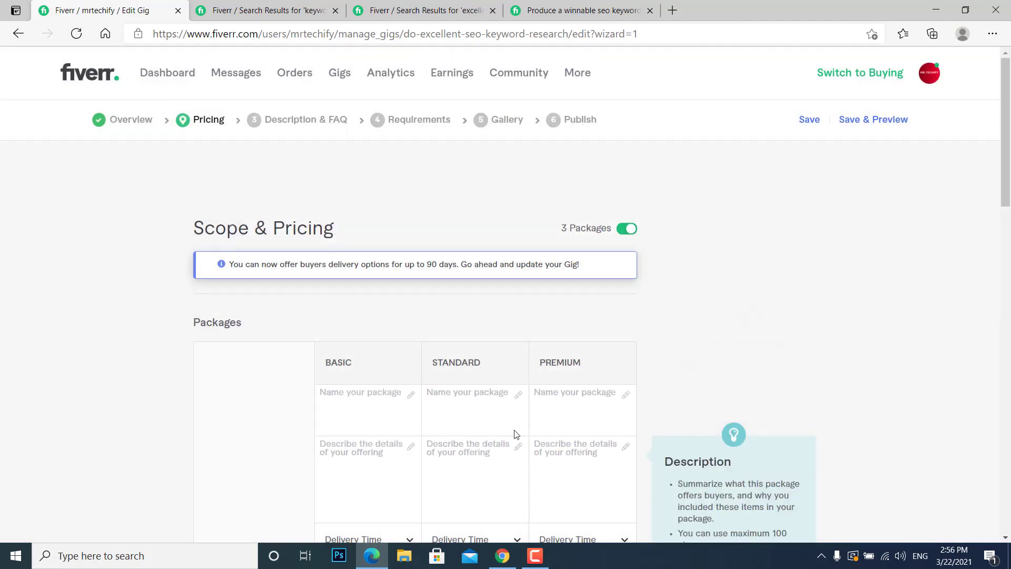
left_click(389, 421)
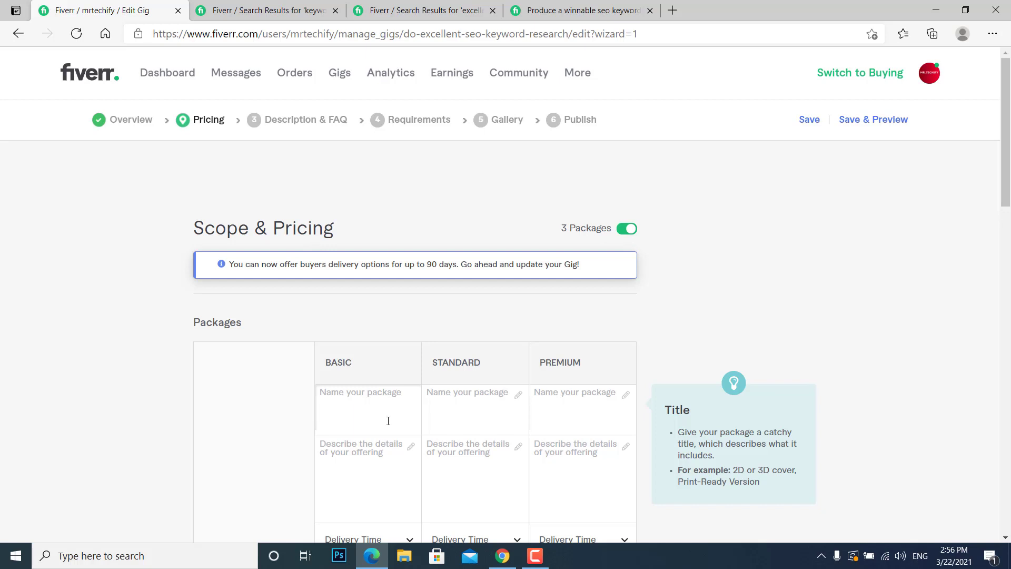
type("Gold")
left_click(479, 391)
type("Silver")
key("BackSpace")
key("BackSpace")
key("BackSpace")
key("BackSpace")
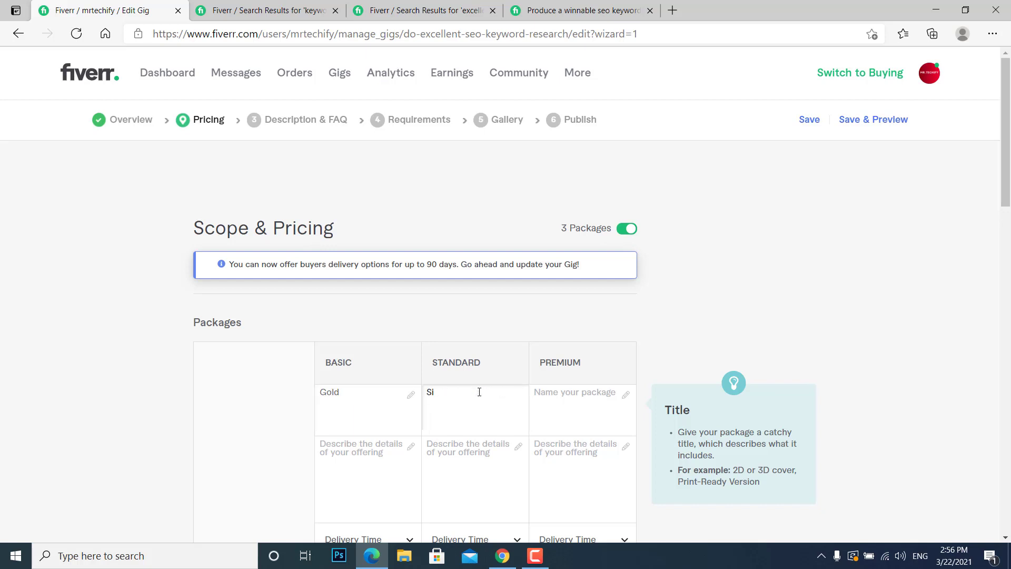
type("lver")
left_click(554, 402)
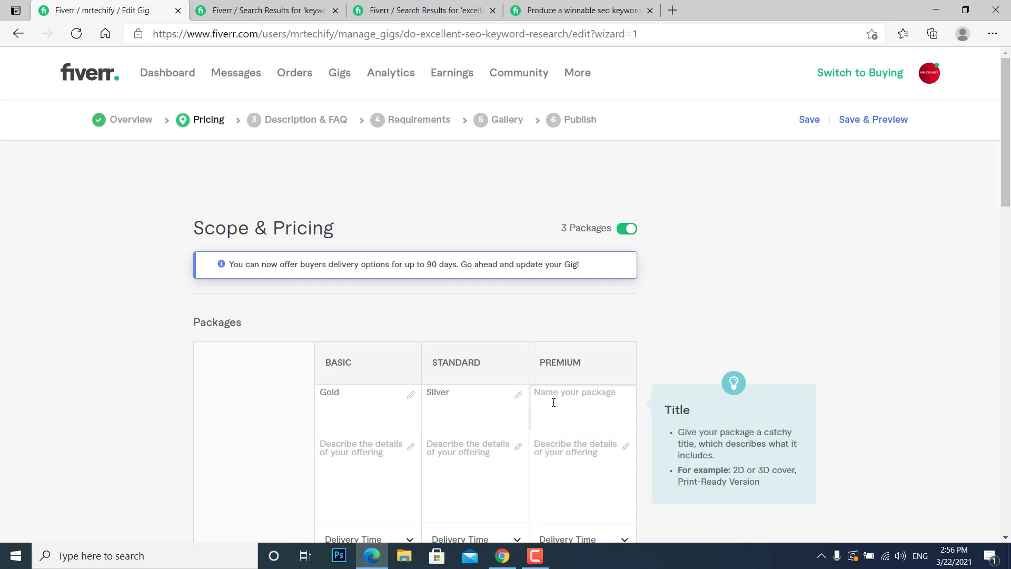
type("Diamond")
Describe the Basic, Standard and Premium packages as "10 Keywords research", "20 Keywords research" and "30 Keywords research".
scroll(592, 378, "down", 3)
left_click(356, 281)
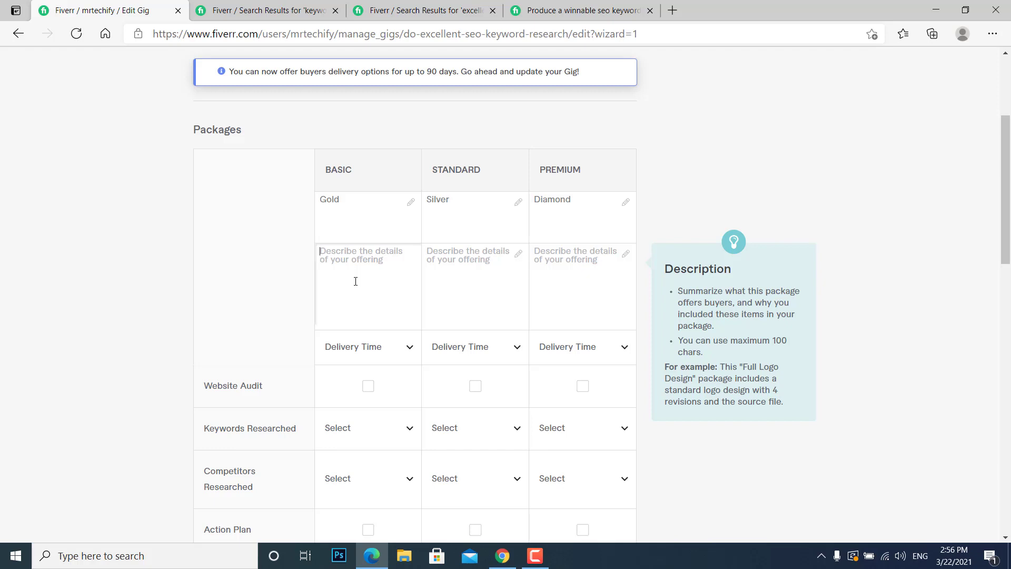
type("10 Keyw")
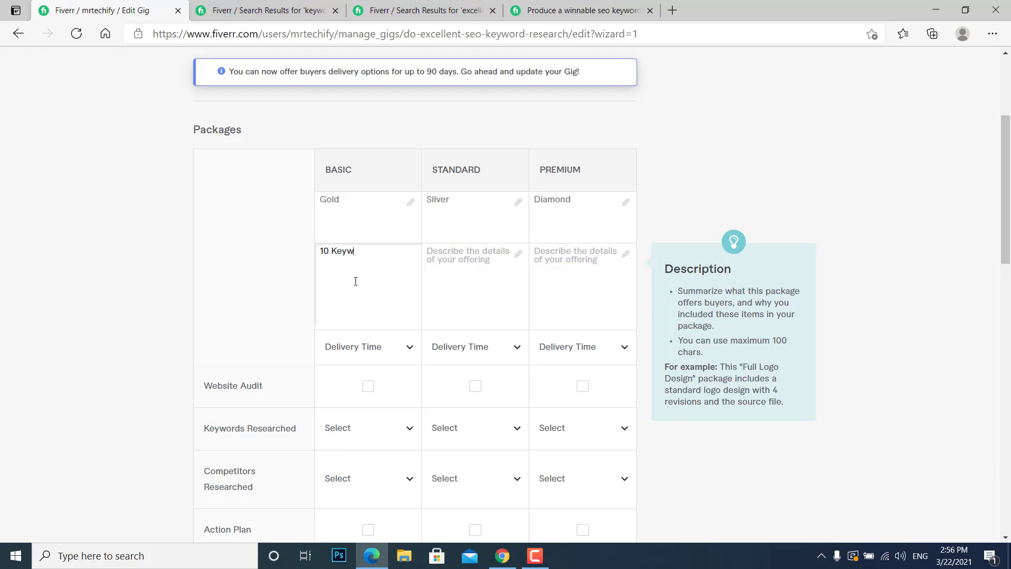
type("ords research")
key("ctrl+a")
key("ctrl+c")
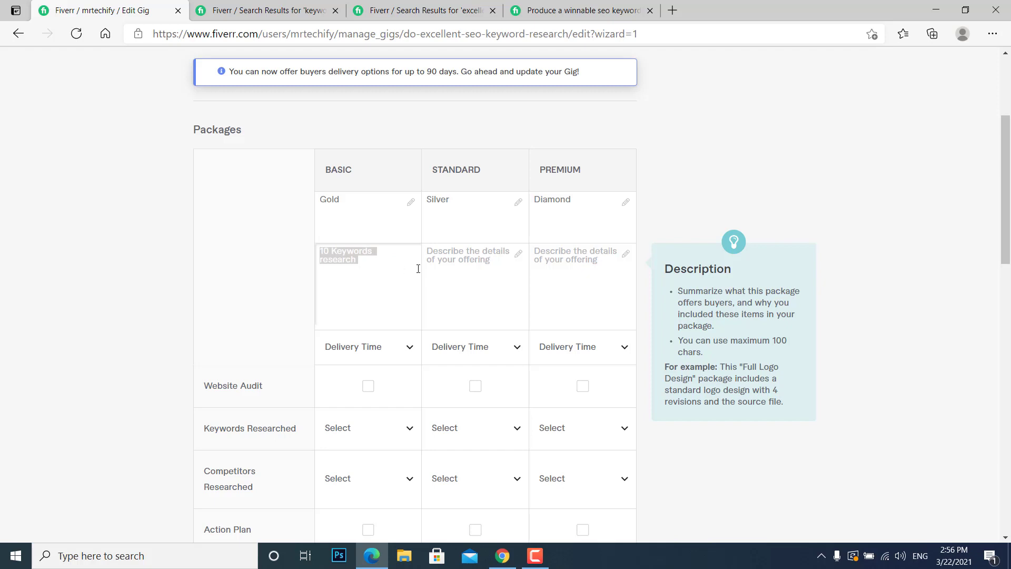
left_click(435, 273)
type("20")
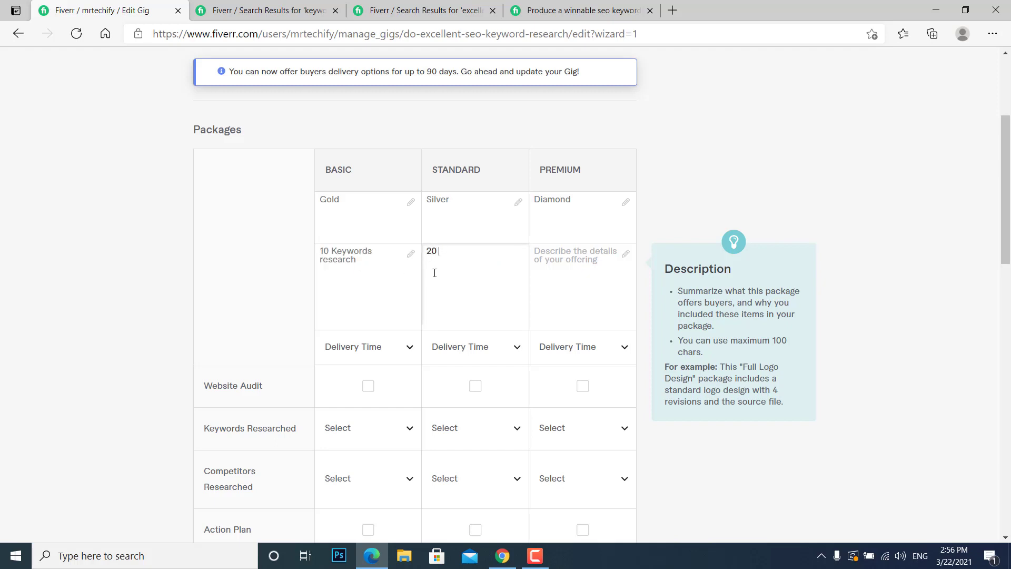
key("ctrl+v")
left_click_drag(450, 248, 490, 277)
key("ctrl+c")
key("BackSpace")
left_click(548, 279)
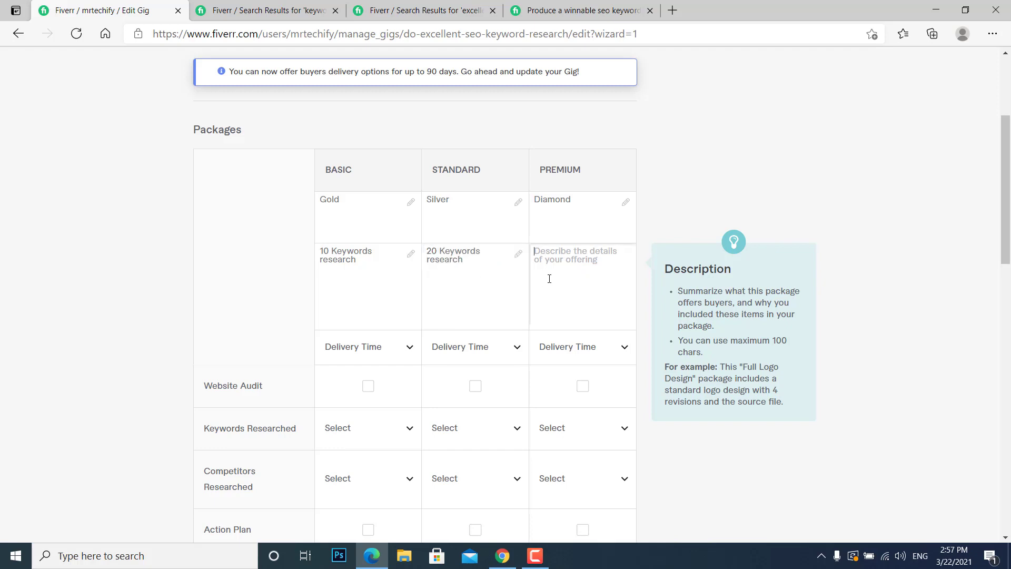
type("30")
key("ctrl+v")
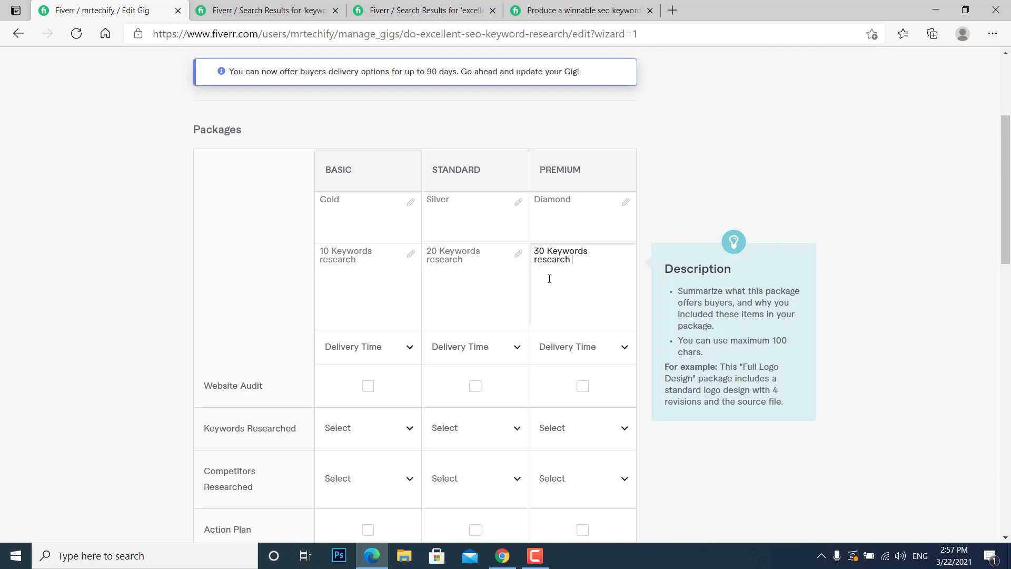
Set the delivery time to 1 day for Basic, 2 days for Standard and 3 days for Premium.
left_click(354, 348)
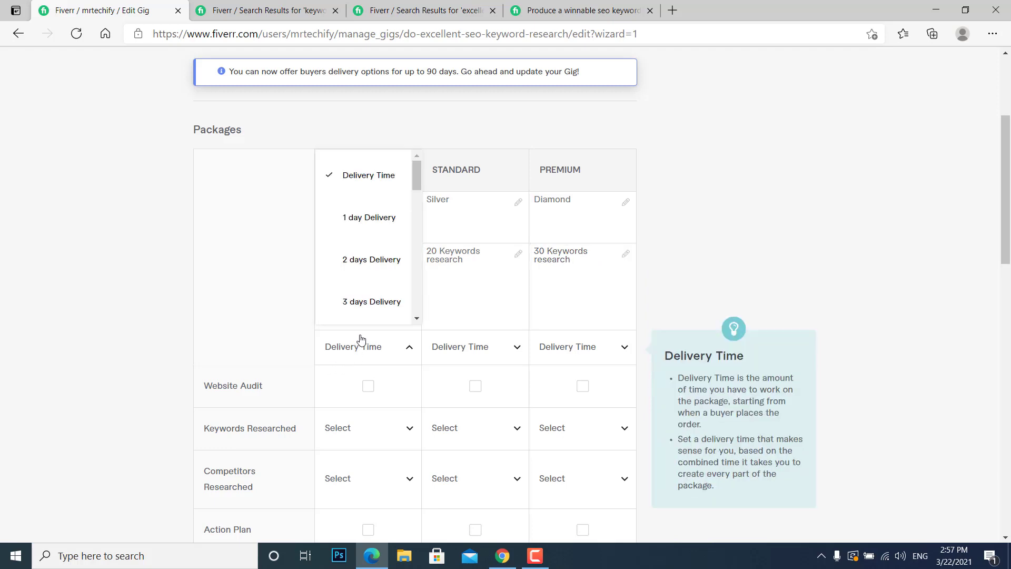
left_click(372, 221)
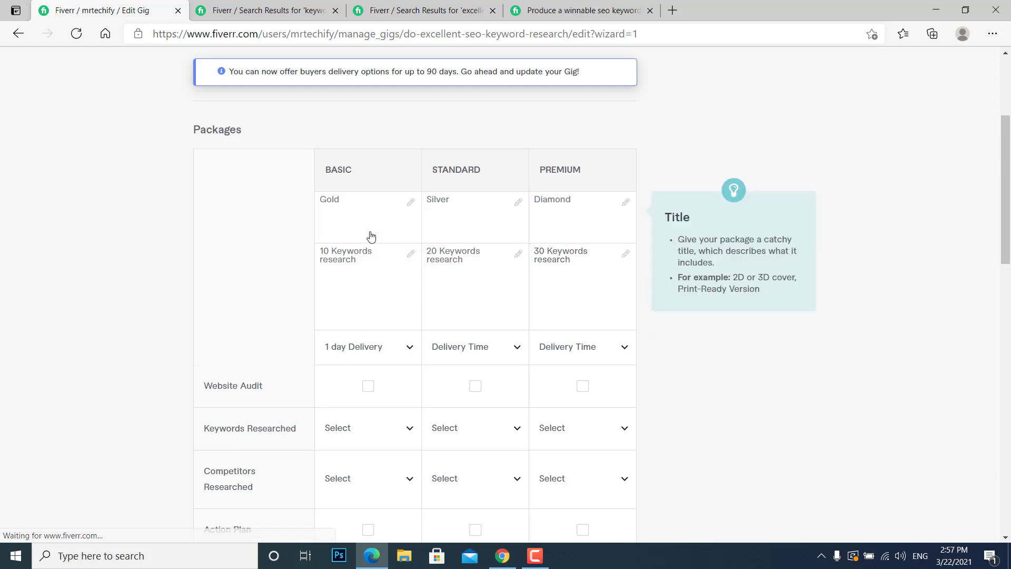
left_click(470, 356)
left_click(477, 268)
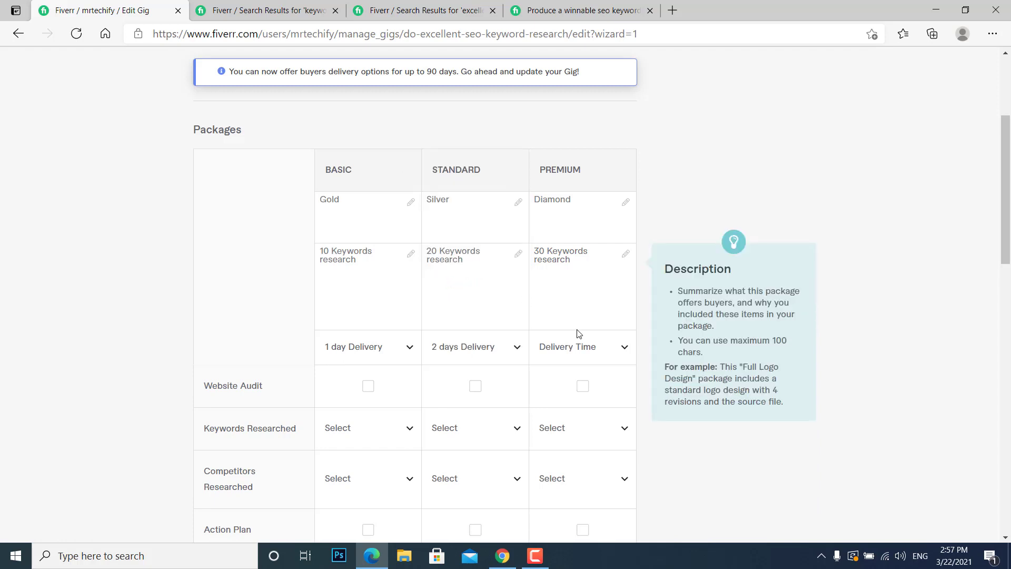
left_click(582, 342)
left_click(575, 308)
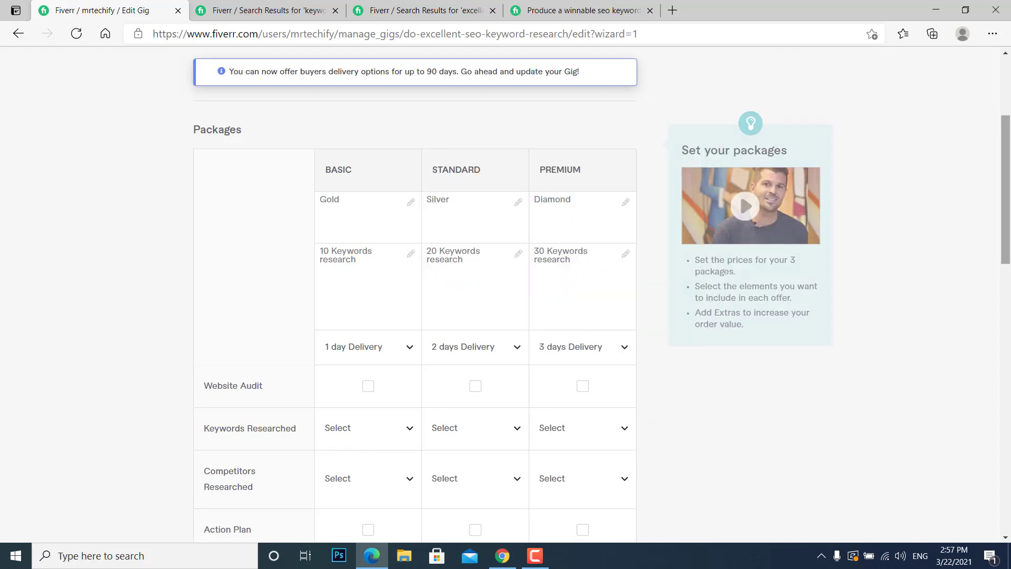
Include a website audit in the Basic, Standard and Premium packages.
left_click_drag(1007, 155, 1007, 180)
scroll(685, 211, "down", 1)
left_click(368, 252)
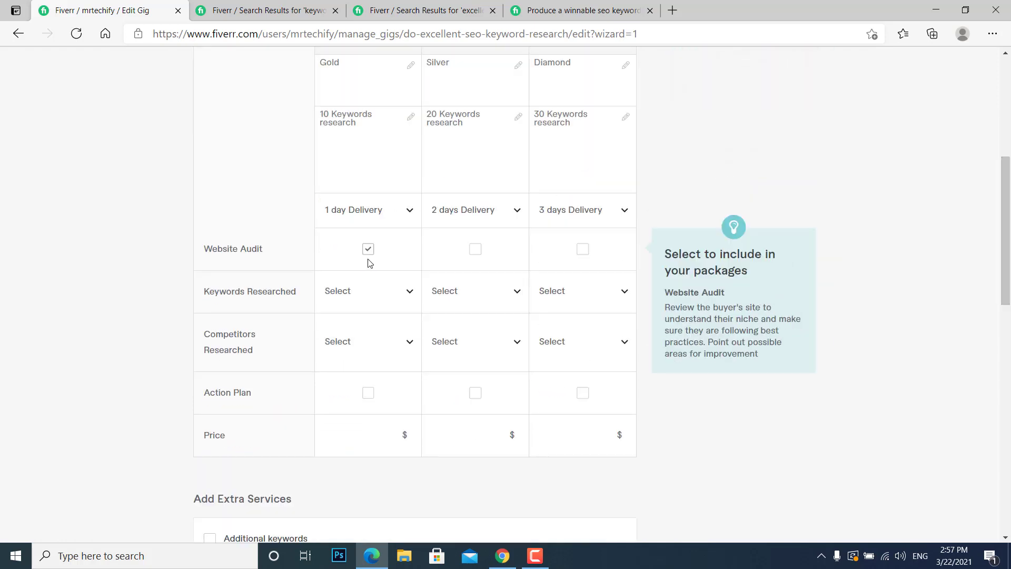
left_click(476, 250)
left_click(583, 250)
Set the number of keywords researched to 30 for Premium, 20 for Standard and 10 for Basic.
left_click(582, 293)
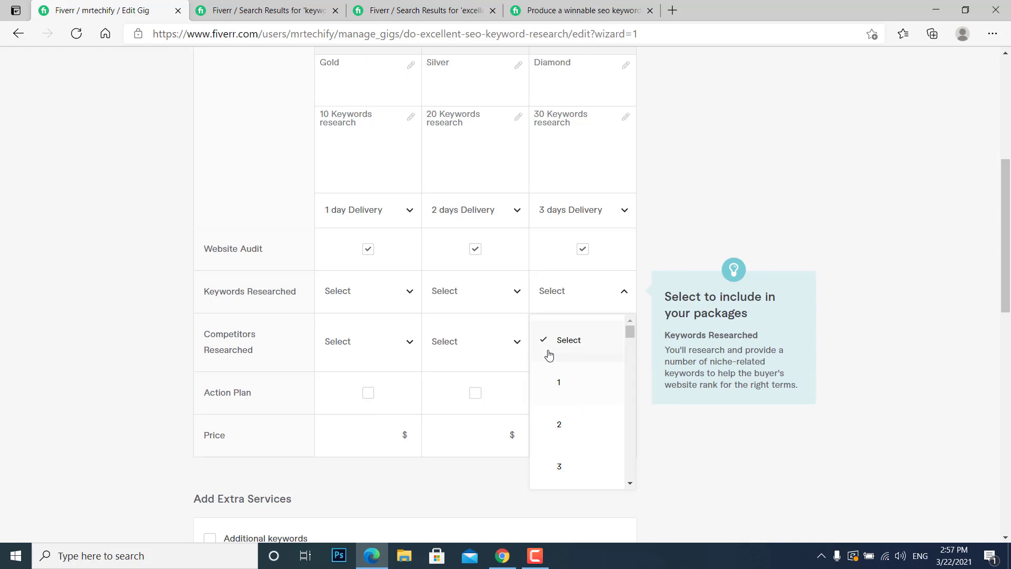
left_click_drag(630, 331, 631, 422)
left_click(601, 421)
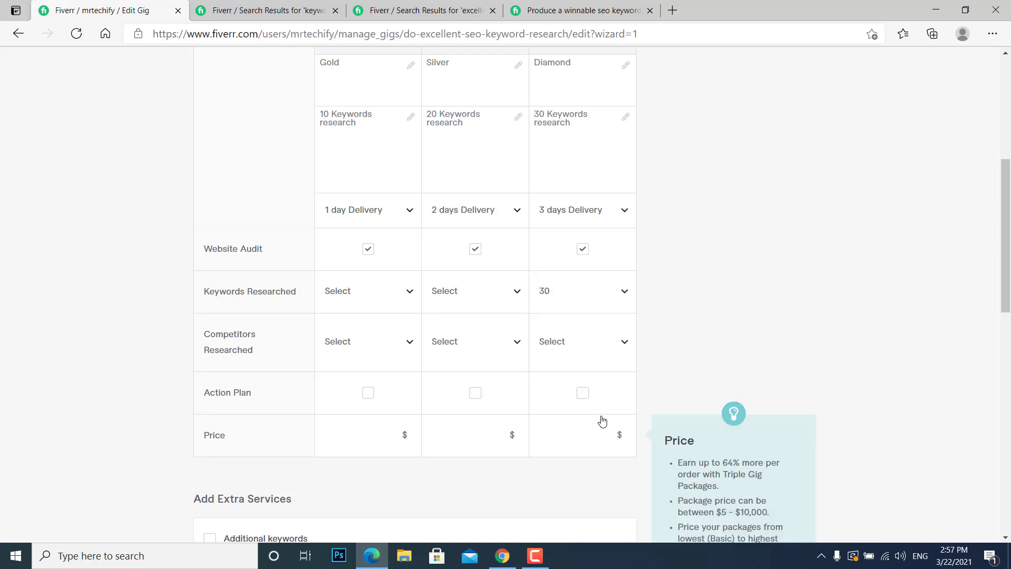
left_click(478, 293)
left_click(525, 392)
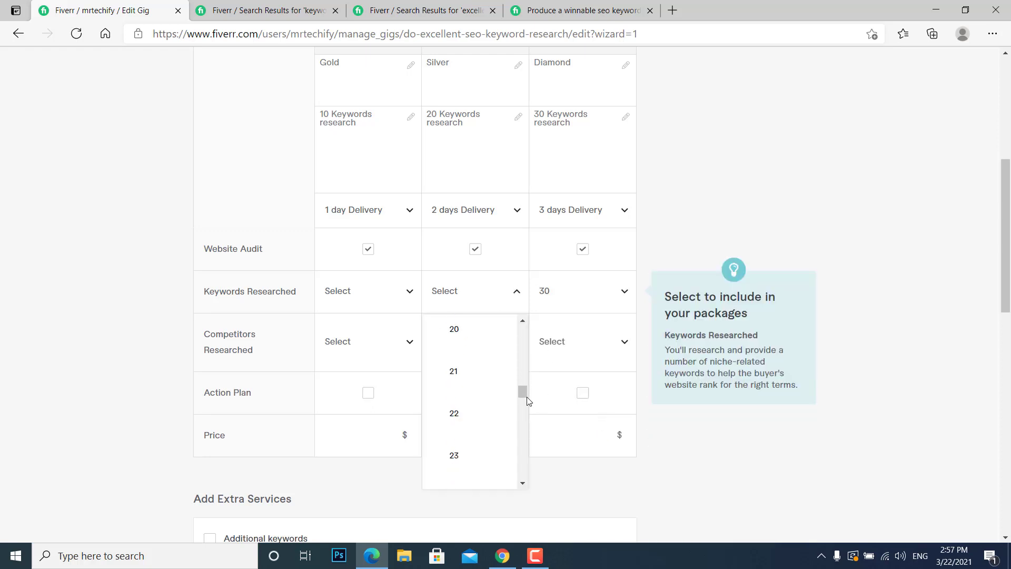
left_click(500, 343)
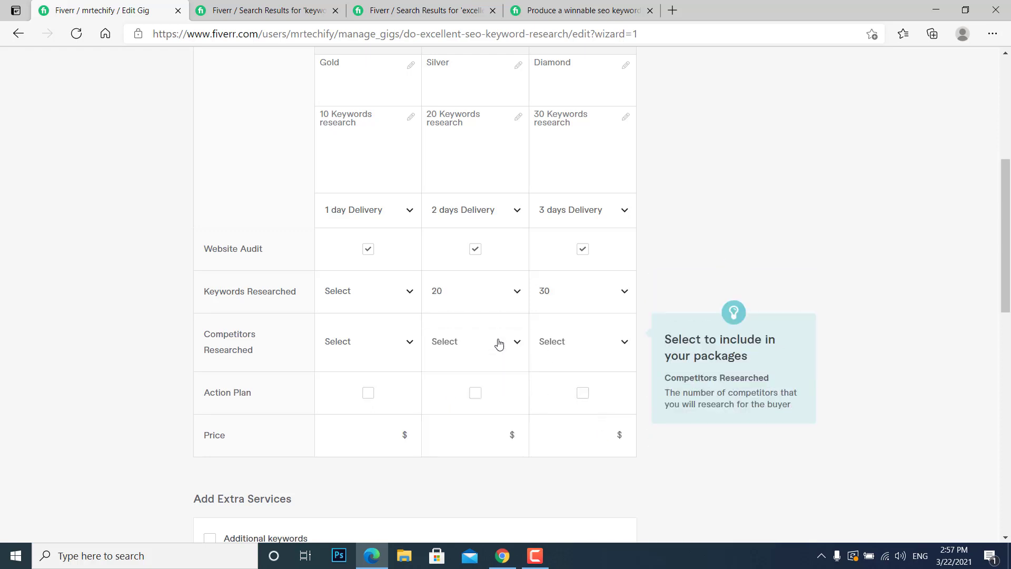
left_click(401, 295)
left_click(413, 344)
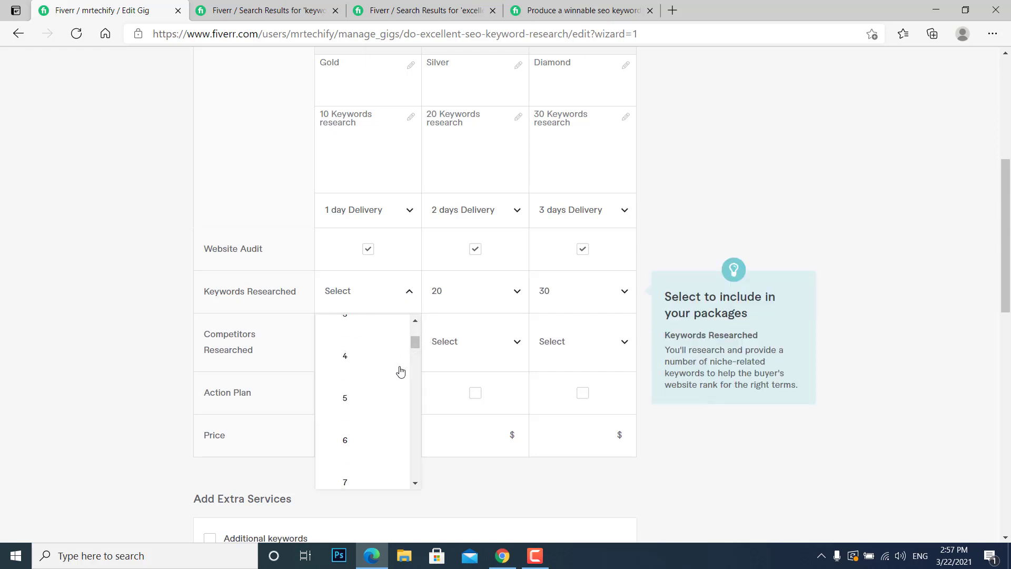
scroll(409, 417, "down", 2)
left_click(380, 457)
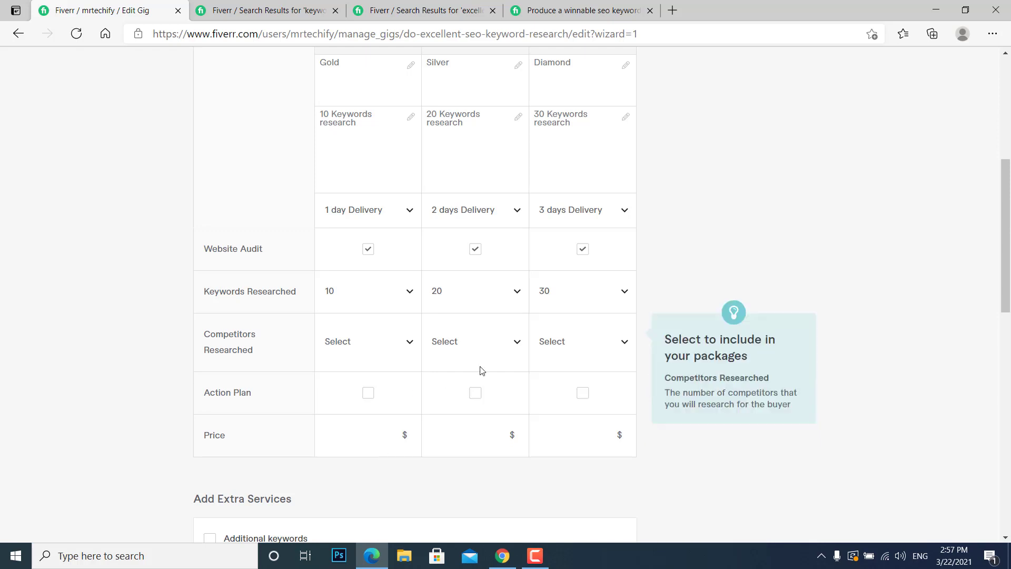
Set the number of competitors researched to 5 for Basic, 7 for Standard and 10 for Premium.
left_click(388, 351)
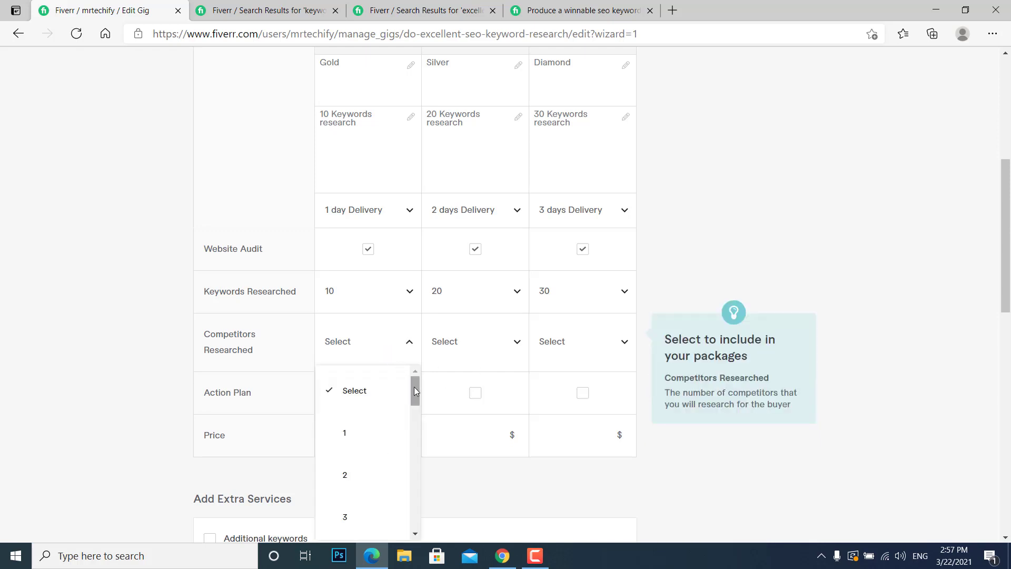
left_click_drag(415, 390, 421, 415)
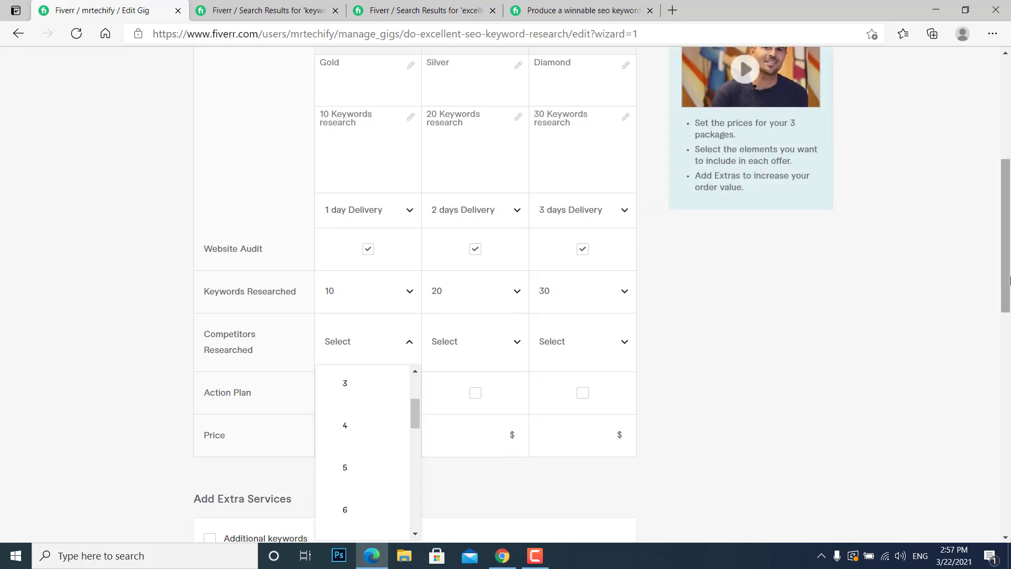
scroll(785, 343, "down", 2)
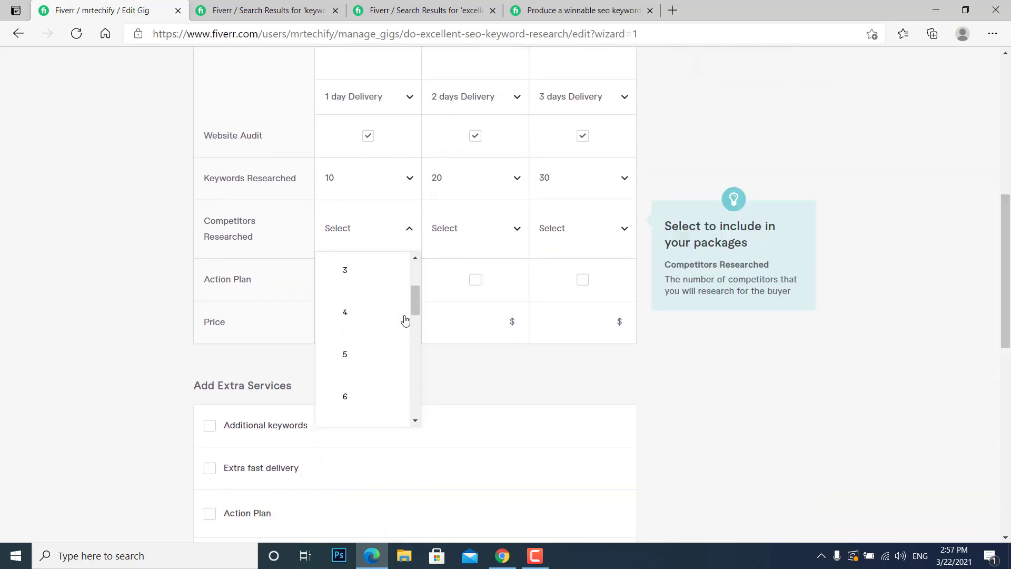
left_click(384, 345)
left_click(513, 226)
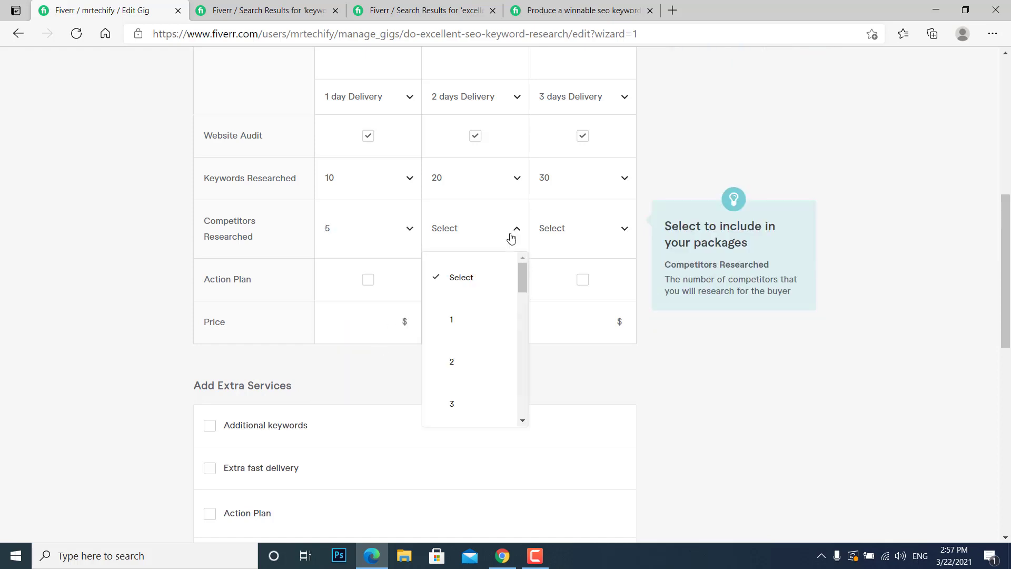
left_click(490, 357)
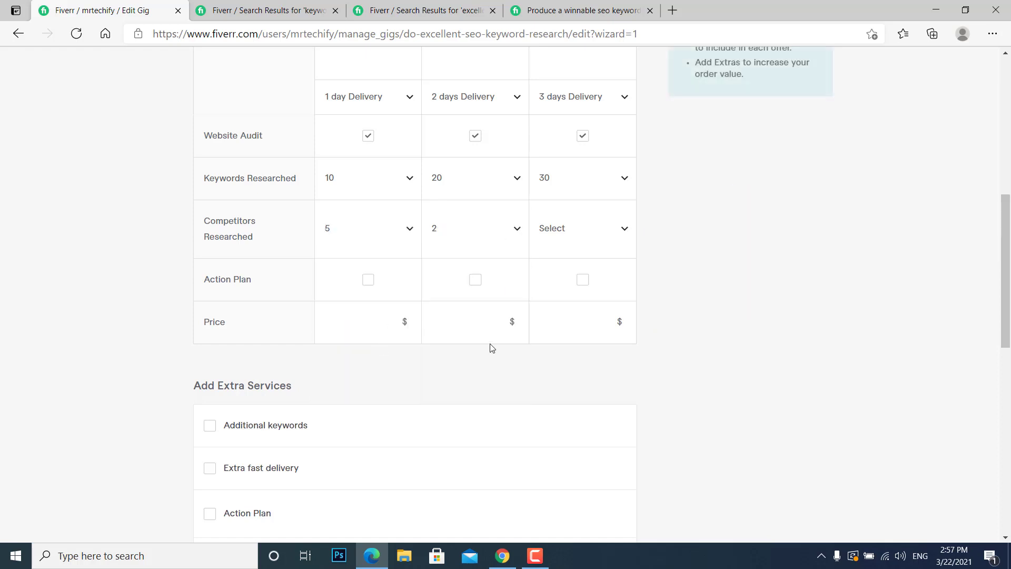
left_click(506, 234)
scroll(516, 321, "down", 2)
scroll(519, 326, "down", 1)
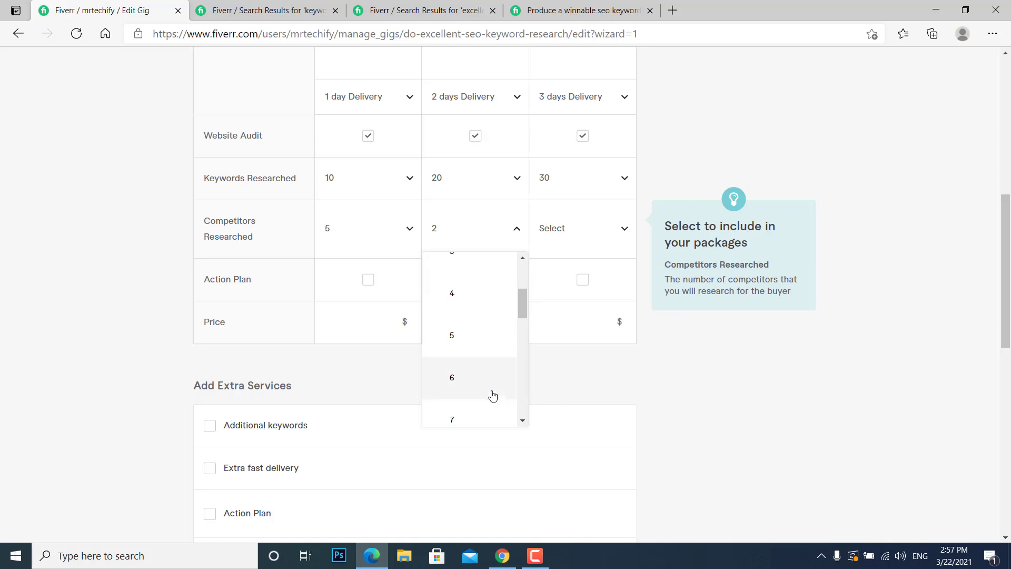
left_click(488, 413)
left_click(611, 226)
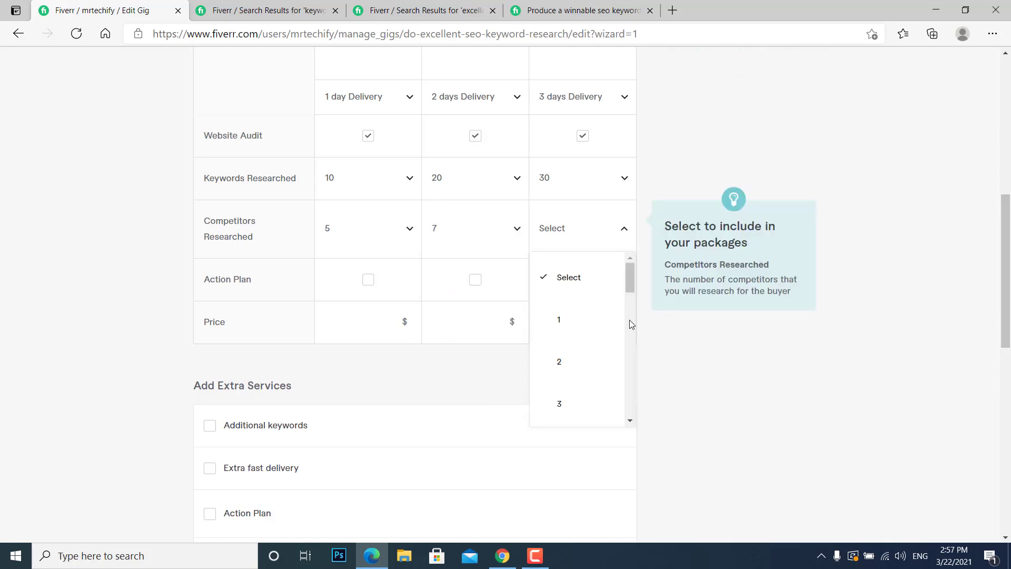
scroll(631, 321, "down", 5)
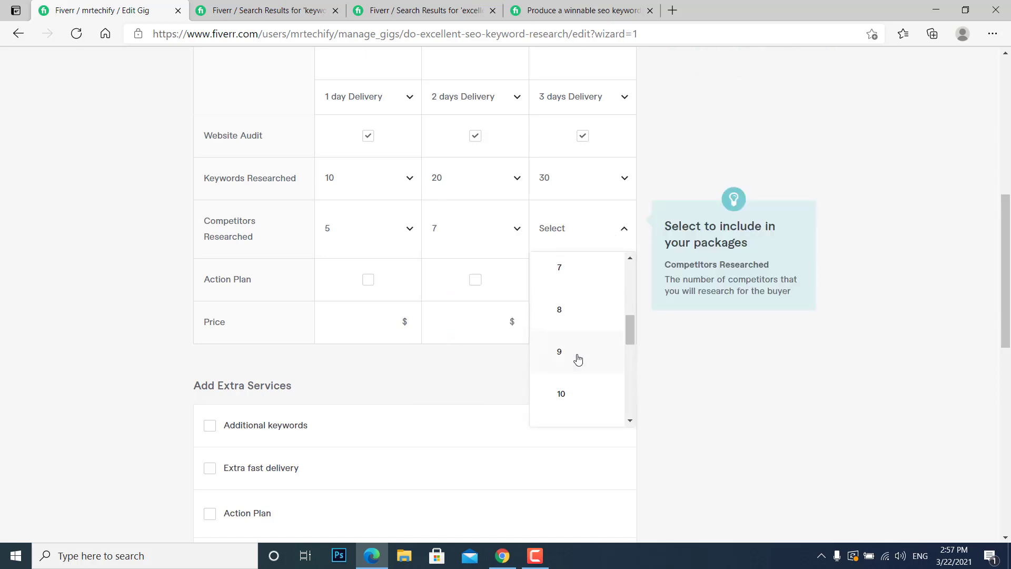
left_click(571, 403)
Include an action plan in the Standard and Premium packages, and set the Basic package's price to $10.
left_click(482, 282)
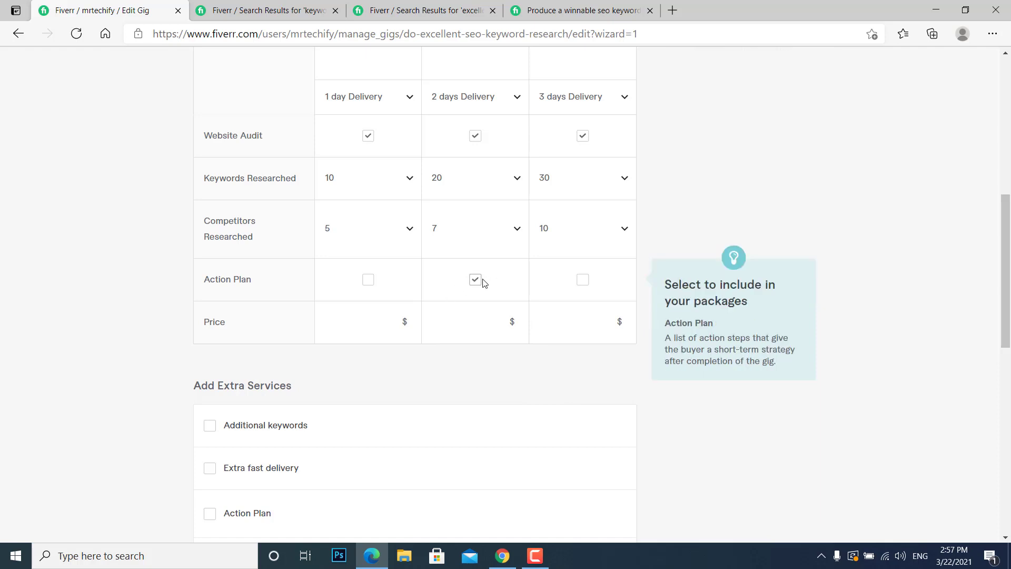
left_click(582, 279)
left_click(344, 327)
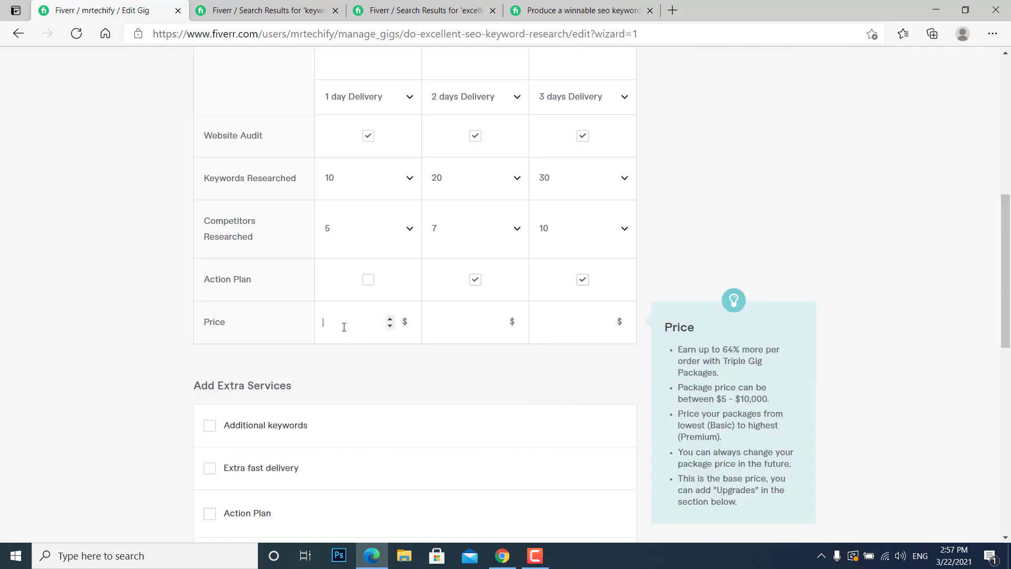
scroll(993, 265, "up", 5)
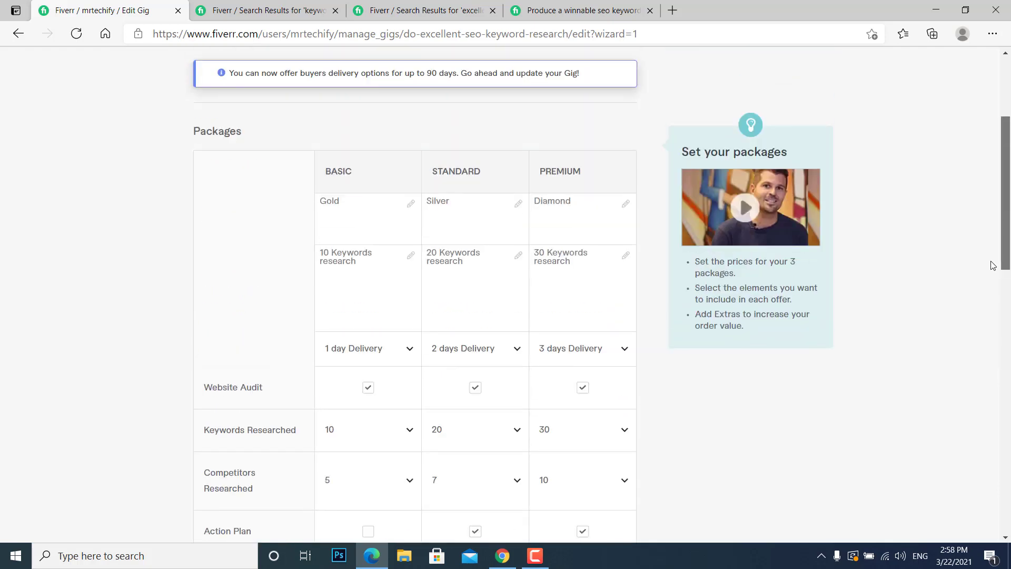
left_click_drag(1006, 266, 1008, 338)
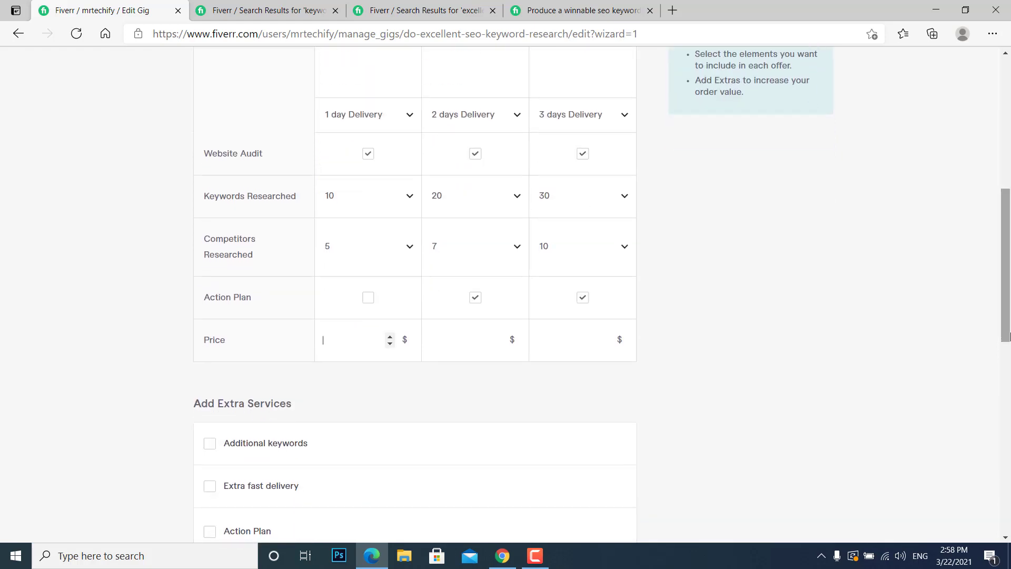
type("10")
Set the Standard package's price to $20 and the Premium package's to $30, and save the pricing to continue to the description.
left_click(482, 347)
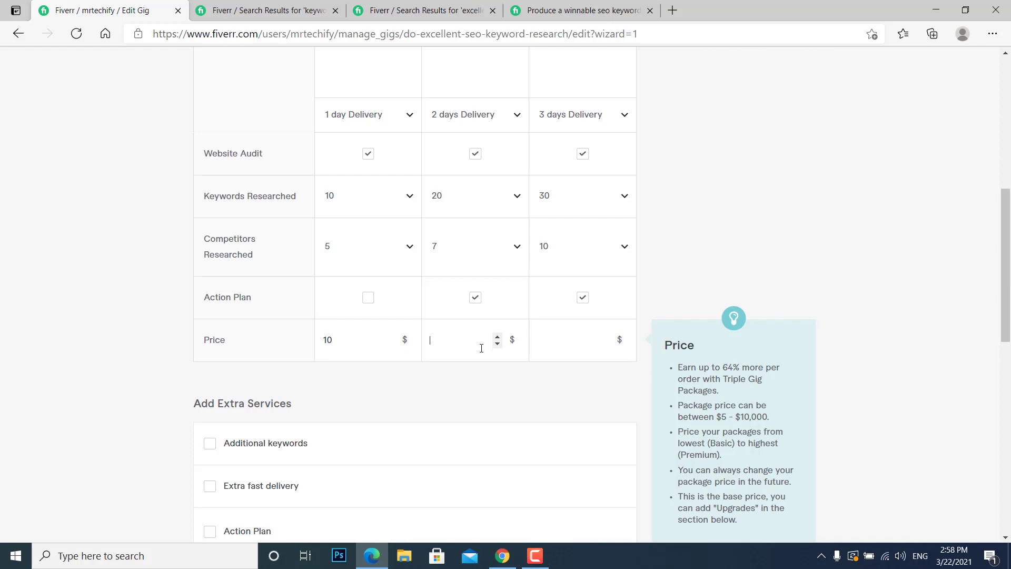
type("20")
left_click(549, 342)
type("30")
left_click_drag(470, 345, 425, 347)
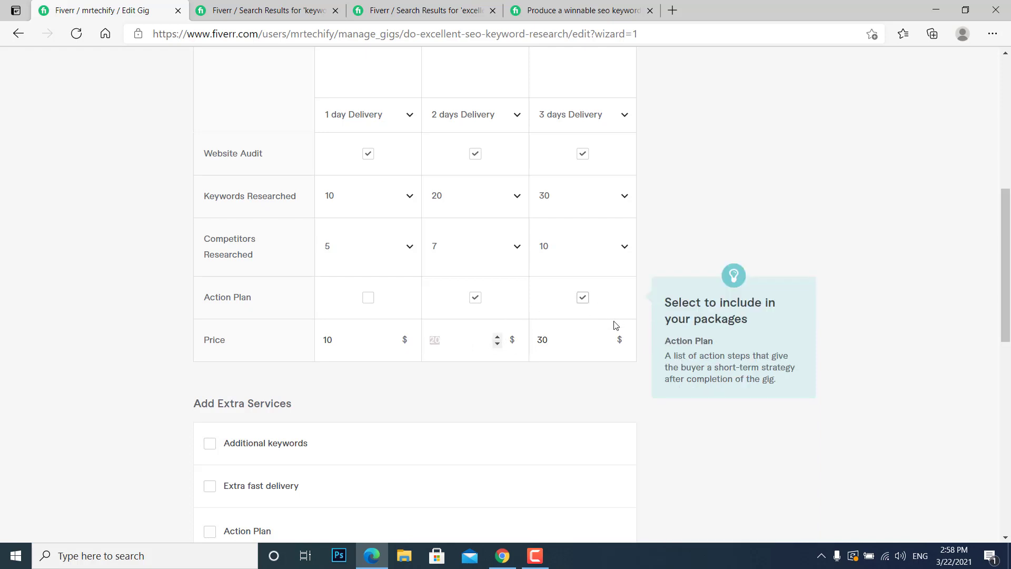
left_click_drag(562, 340, 540, 341)
left_click(560, 336)
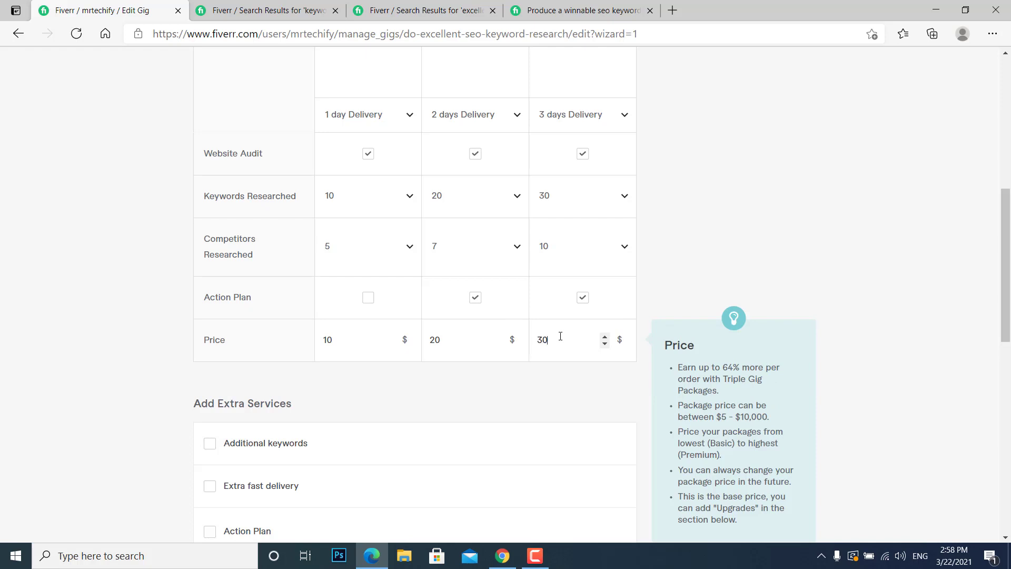
scroll(625, 220, "down", 5)
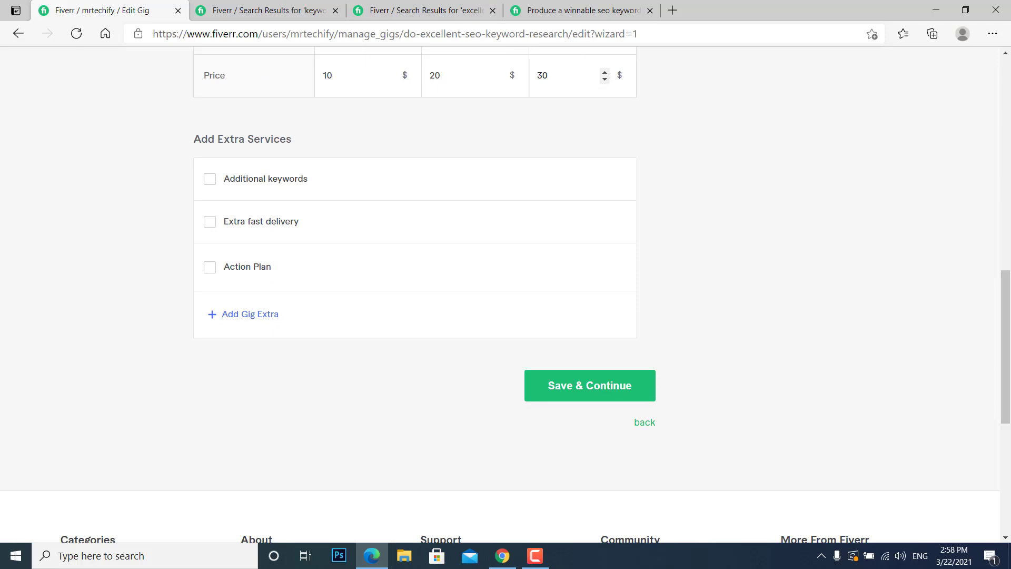
left_click(600, 399)
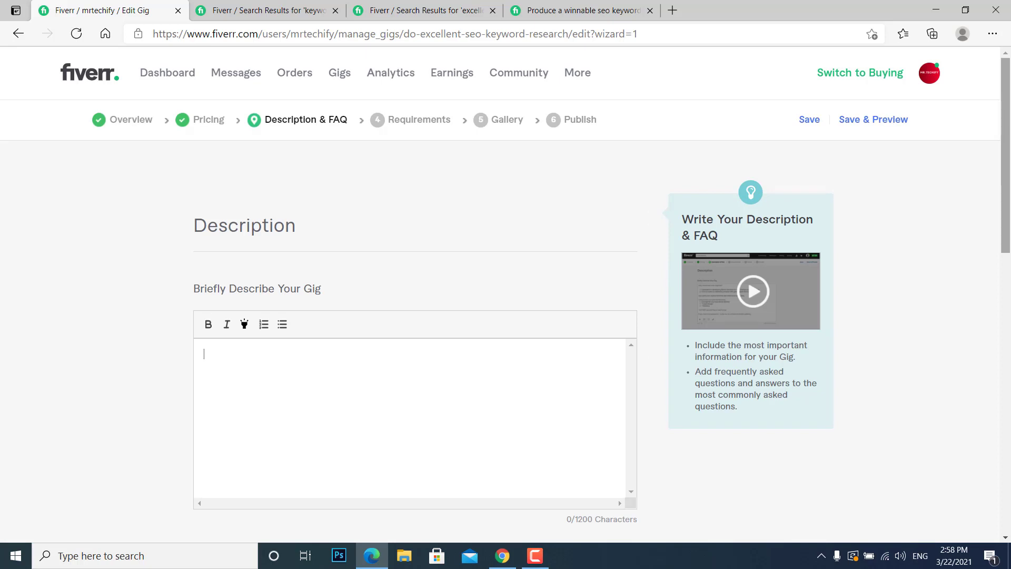
Begin the gig description with the words "Are you looking for an Professional Seo expert".
left_click_drag(1010, 188, 1010, 262)
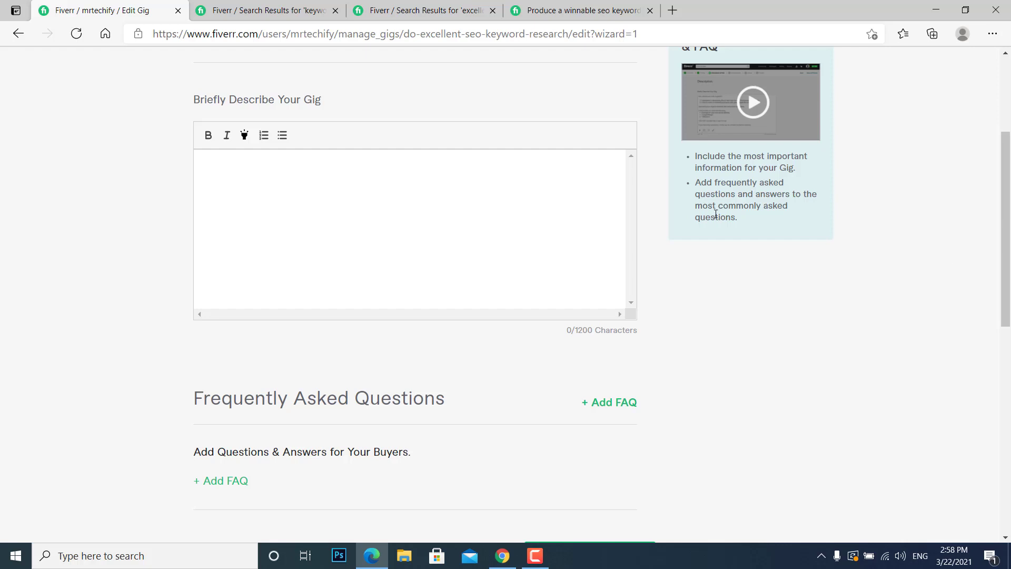
left_click(383, 12)
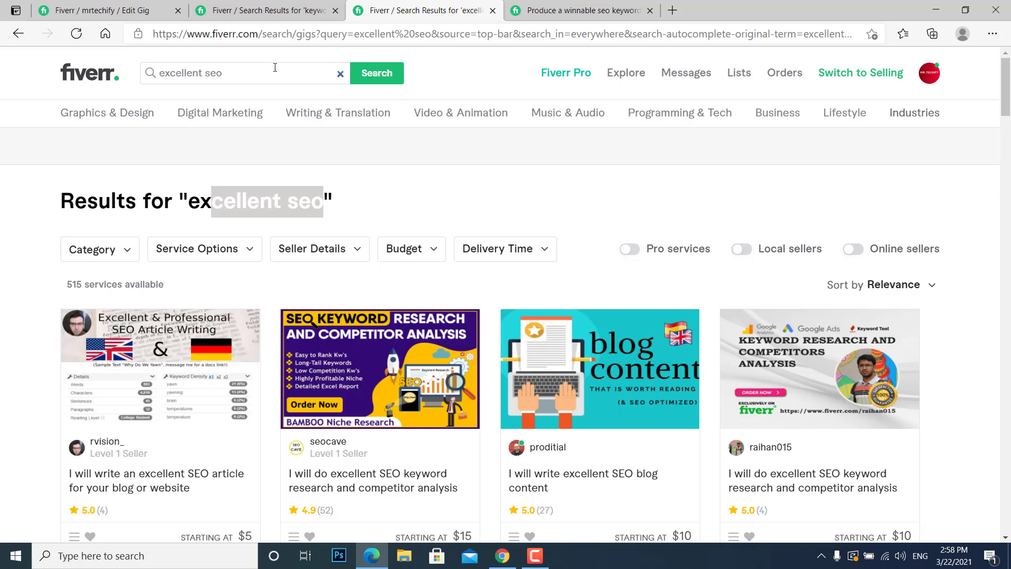
left_click(101, 11)
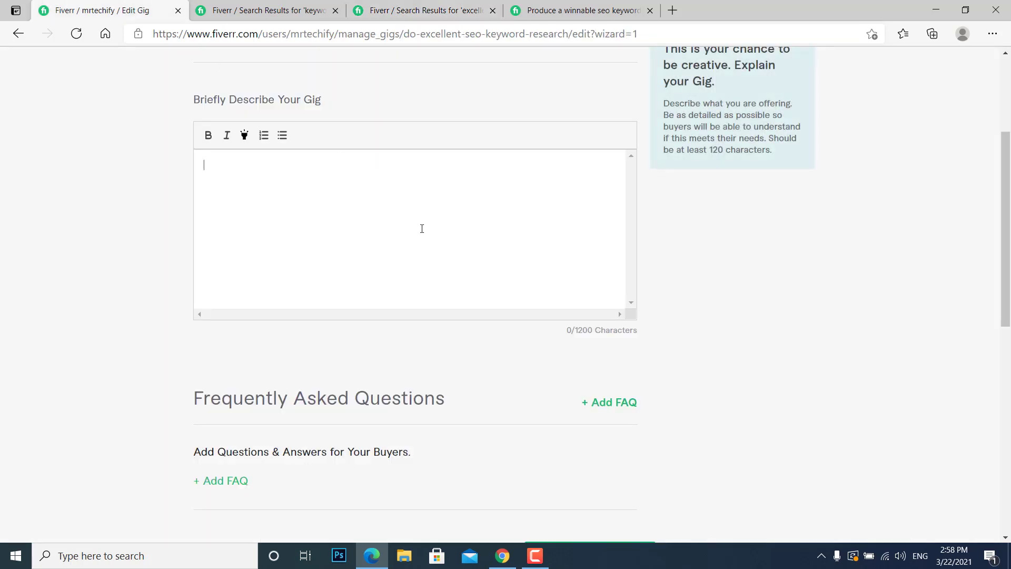
type("As")
key("BackSpace")
key("BackSpace")
type("Are you looking for an ")
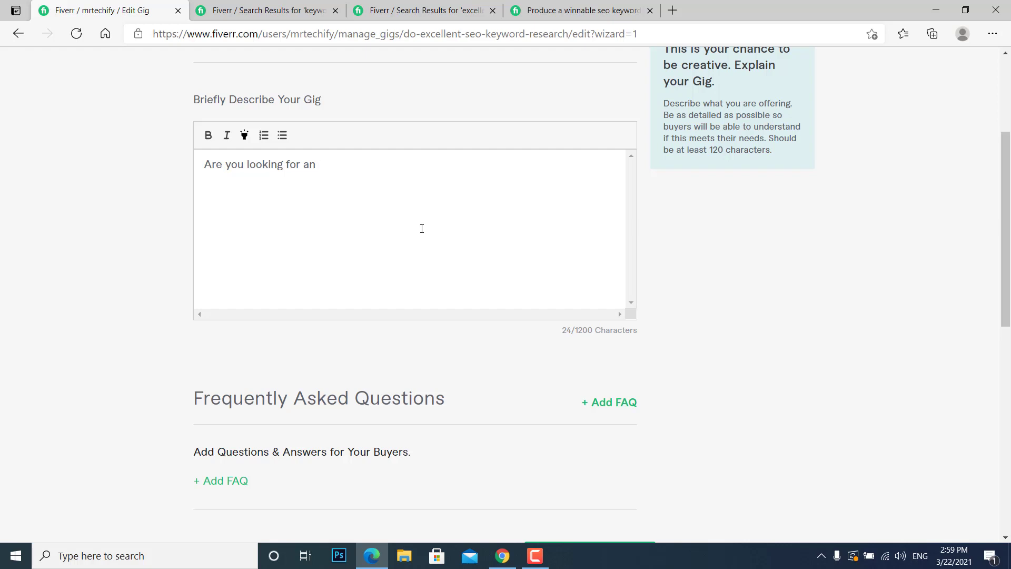
type("Professional Seo")
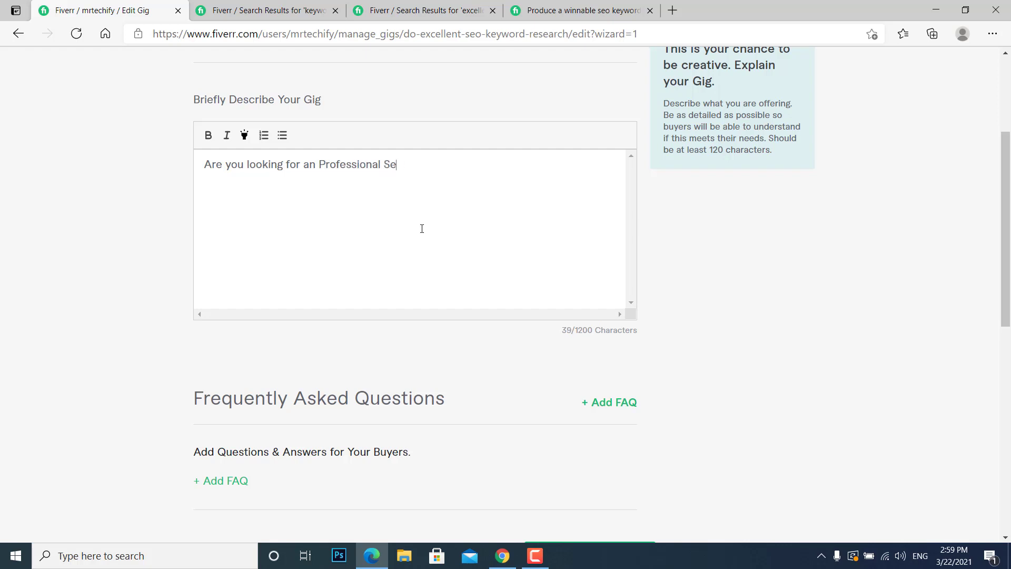
key("BackSpace")
key("BackSpace")
key("BackSpace")
type("eo ke")
type("xpert")
Finish the description's opening sentence with "for your website to find you better and fast ranking keywords.".
left_click(377, 167)
left_click(496, 172)
key("ctrl+a")
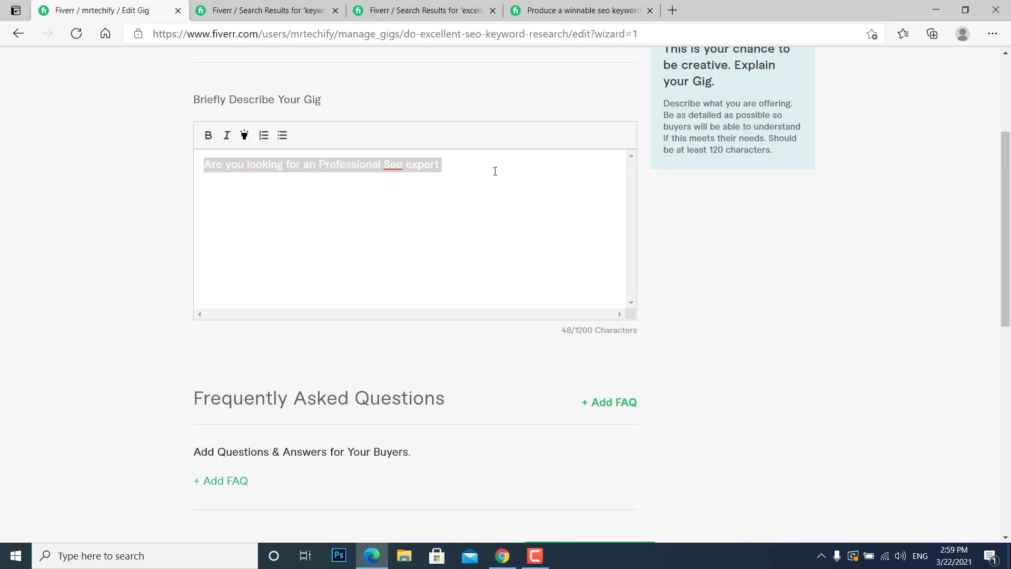
left_click(495, 171)
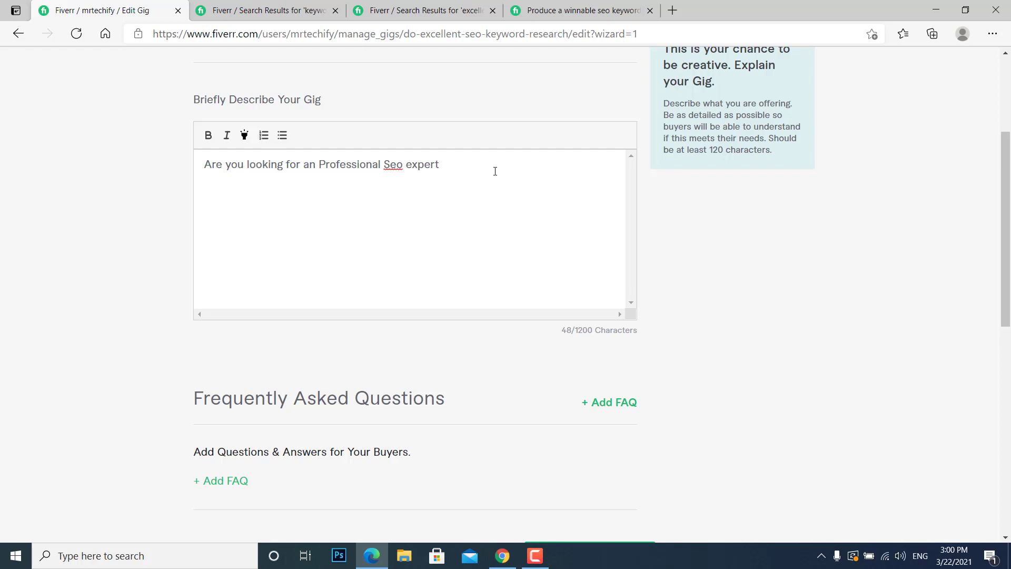
type(",")
key("BackSpace")
key("BackSpace")
type("for your website to find you better and ")
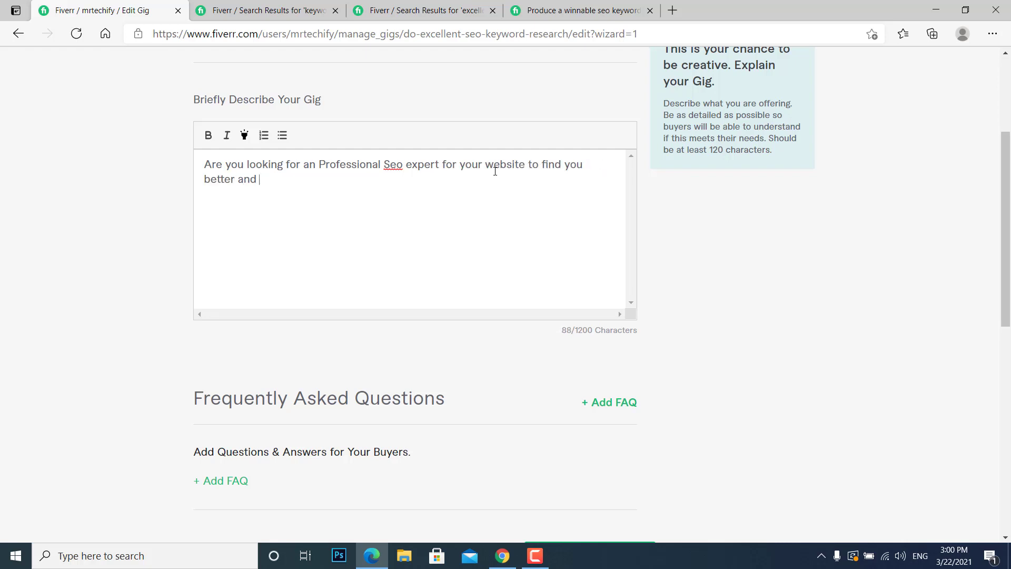
type("fast ranking keywords.")
Start a second description paragraph, after a blank line, with "Here I'm Offering my services related to keywords research,".
key("Return")
key("Return")
type("H")
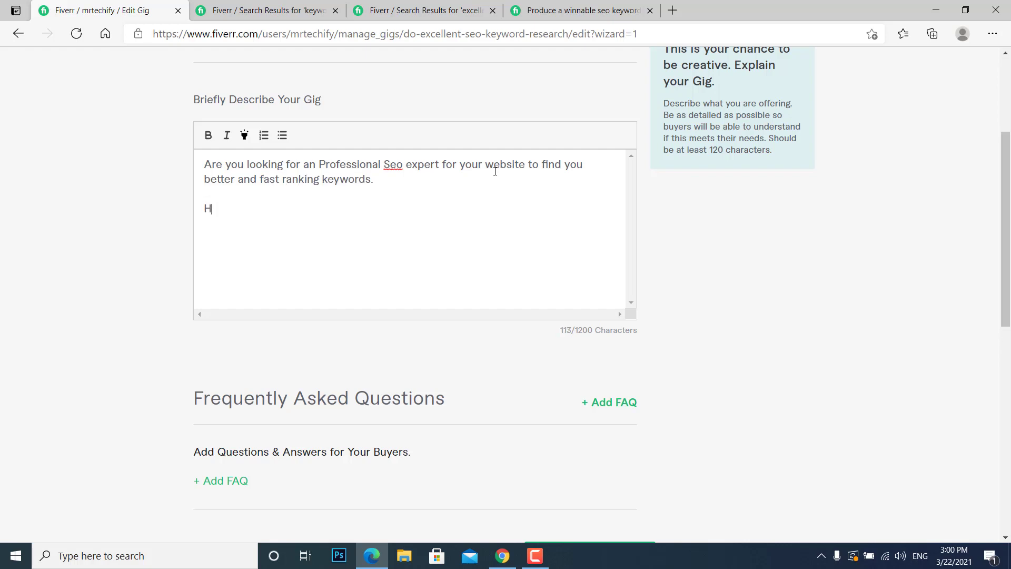
type("ere I'm Offering my ")
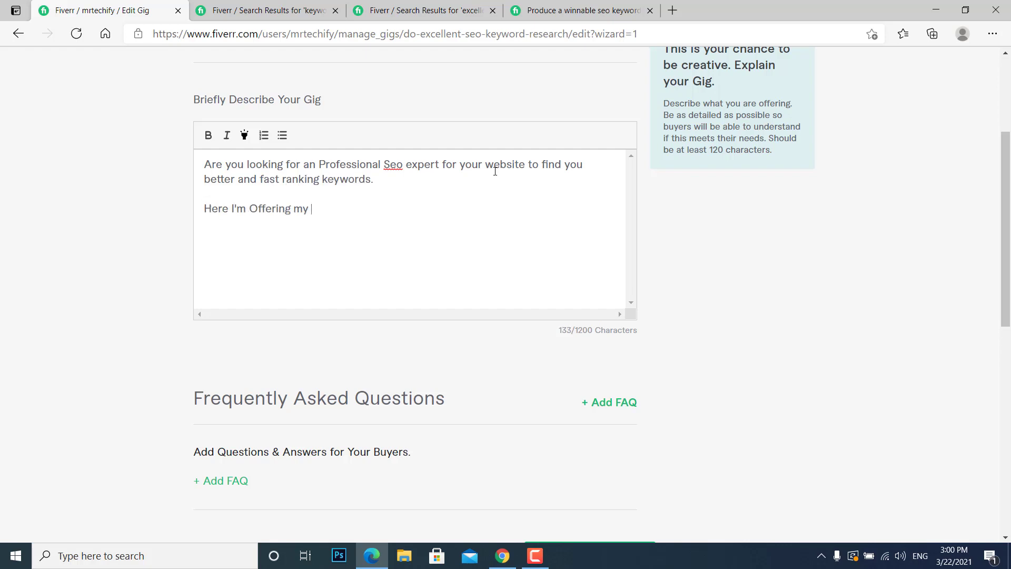
type("services related t ok")
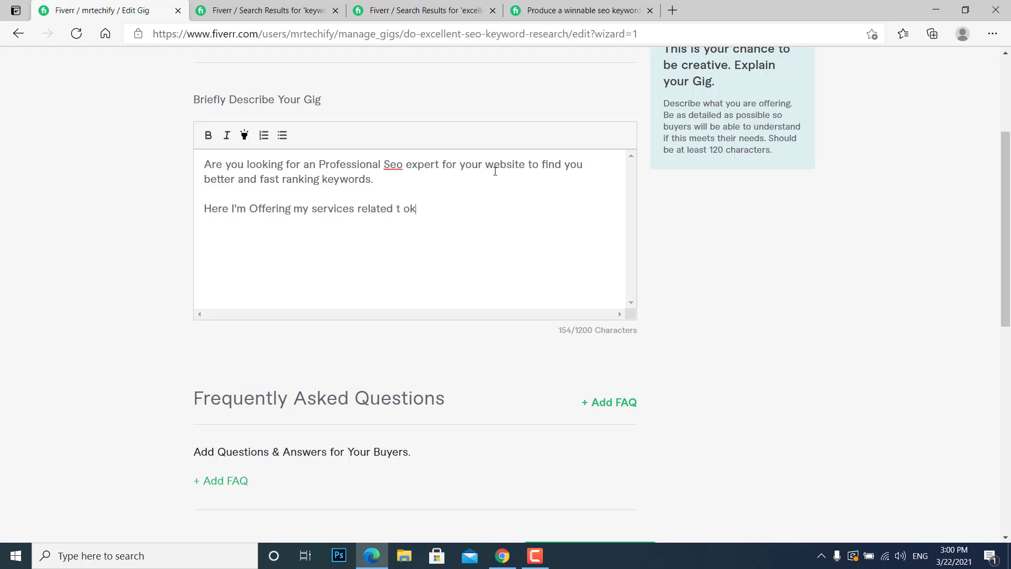
key("BackSpace")
key("BackSpace")
key("BackSpace")
type("o keywords research")
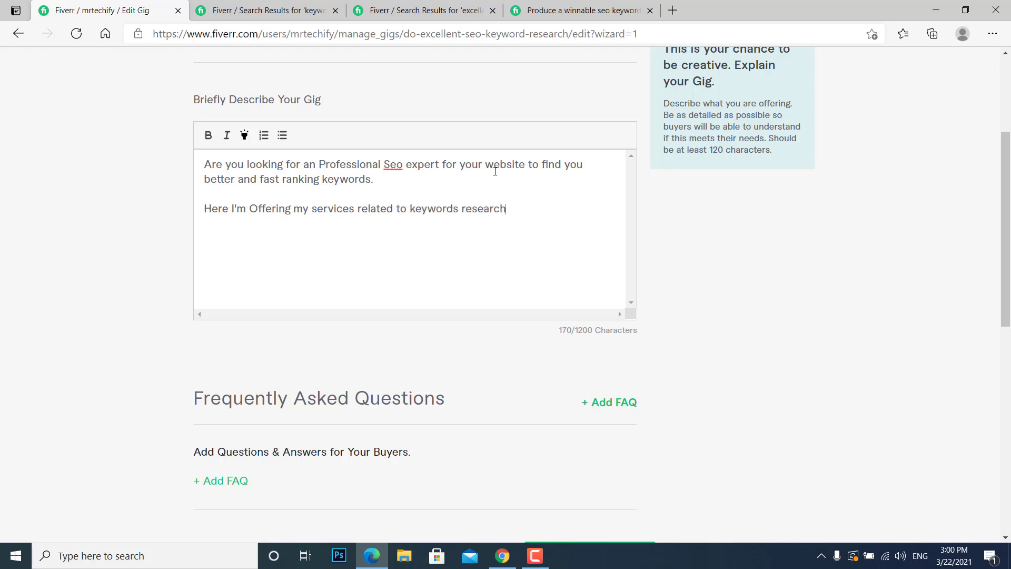
type(",")
left_click_drag(411, 209, 504, 211)
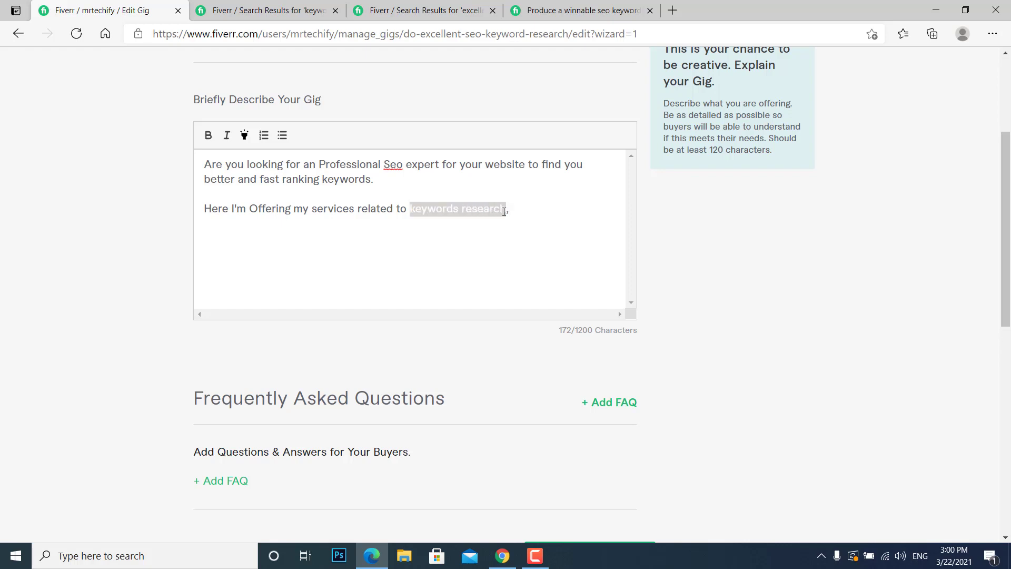
left_click(530, 222)
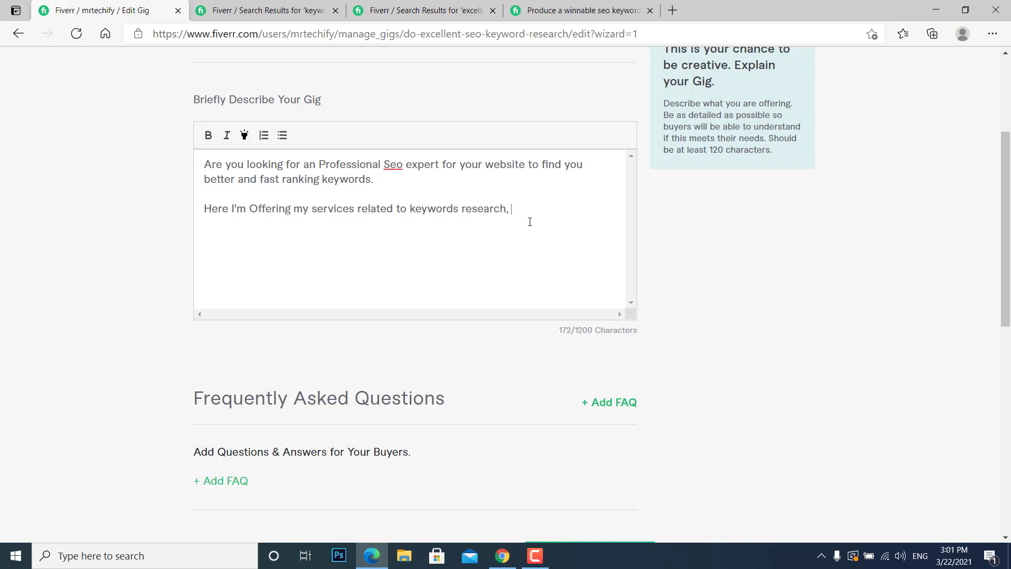
Complete the second paragraph with "I have a great experience of SEO and I have ranked many websites.".
type("i have experience of ")
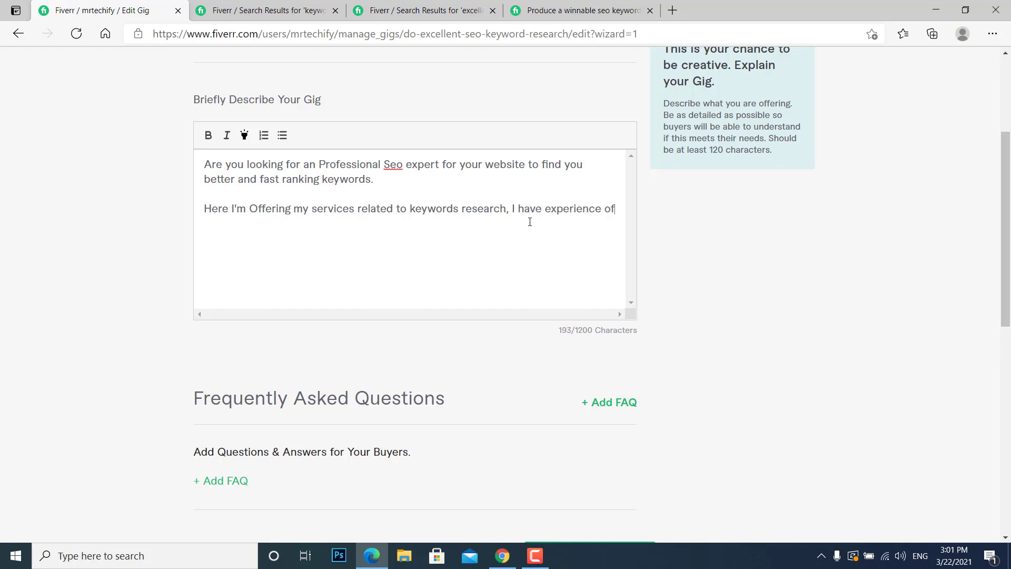
type("seo")
key("BackSpace")
key("BackSpace")
key("BackSpace")
key("BackSpace")
key("BackSpace")
key("BackSpace")
key("BackSpace")
key("BackSpace")
key("BackSpace")
key("BackSpace")
key("BackSpace")
key("BackSpace")
key("BackSpace")
key("BackSpace")
key("BackSpace")
key("BackSpace")
key("BackSpace")
key("BackSpace")
type("a great exper")
key("BackSpace")
key("BackSpace")
key("BackSpace")
type("perience of")
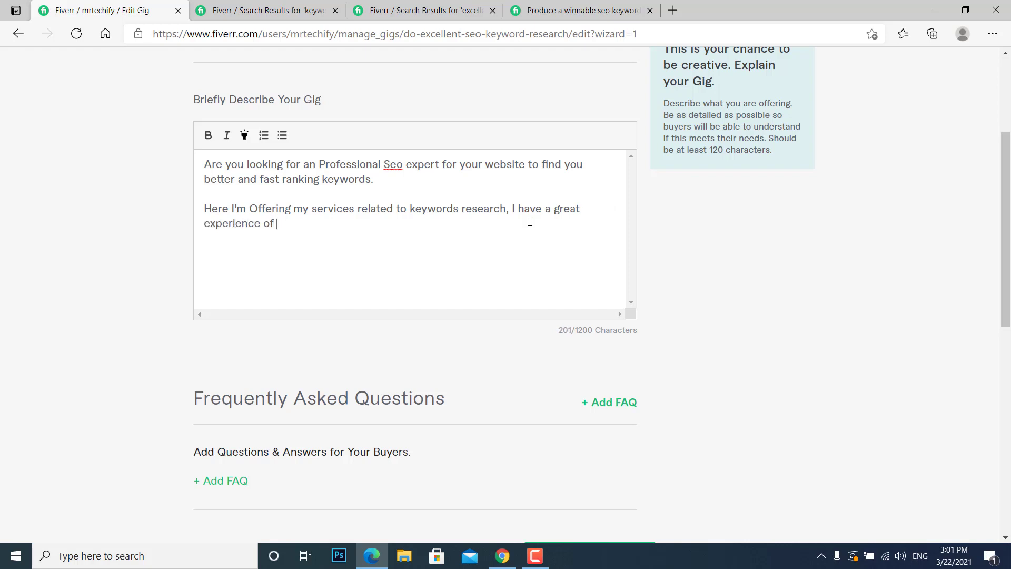
type(" SEO and I have ranked man")
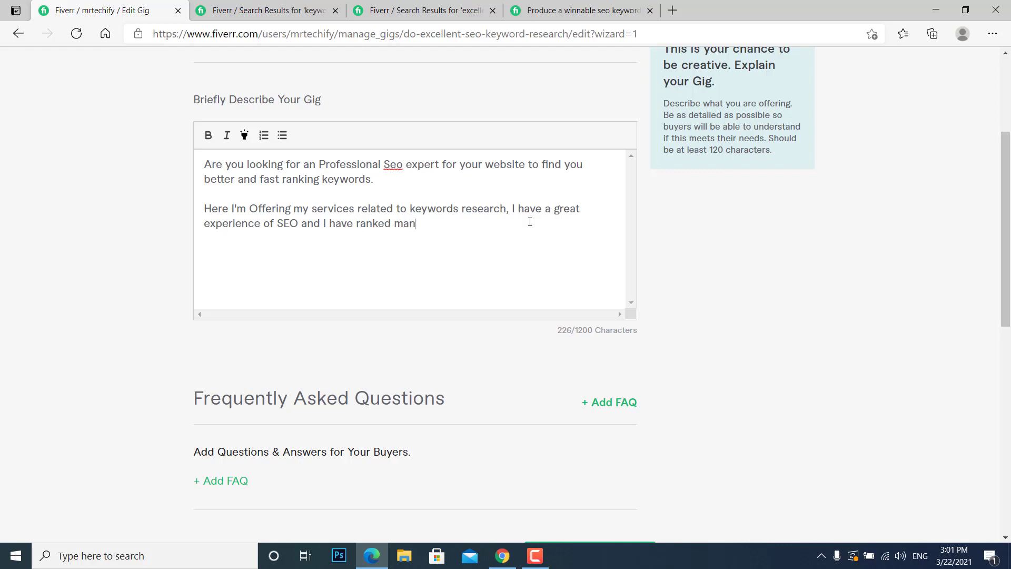
type("y websites.")
Add the heading "SERVICES OFFERING IN THIS GIG" below the second paragraph, separated by a blank line.
key("Return")
key("Return")
type("H")
key("BackSpace")
type("SERRI")
key("BackSpace")
key("BackSpace")
type("VICES ")
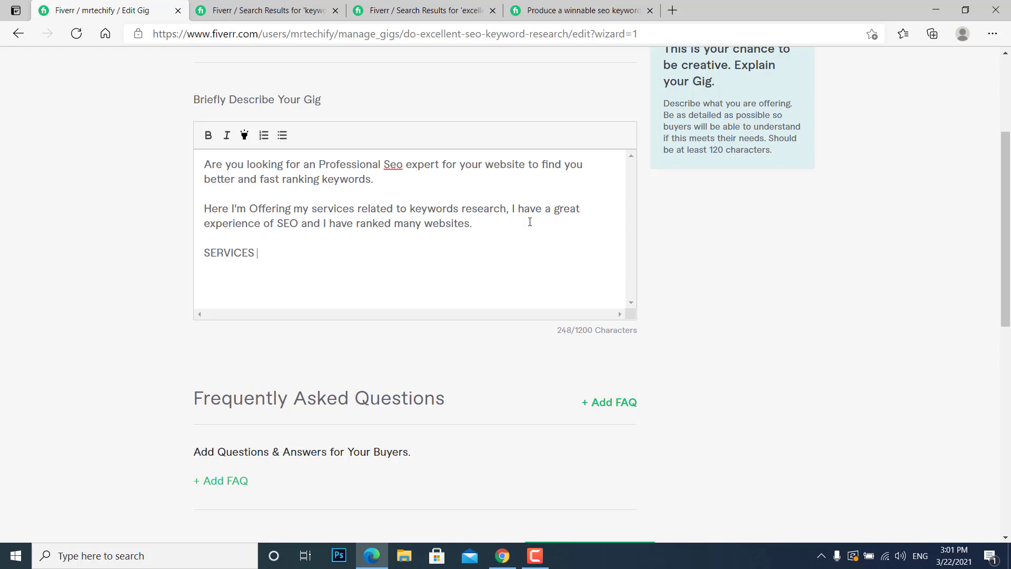
type("OFFERING IN THIS GIG")
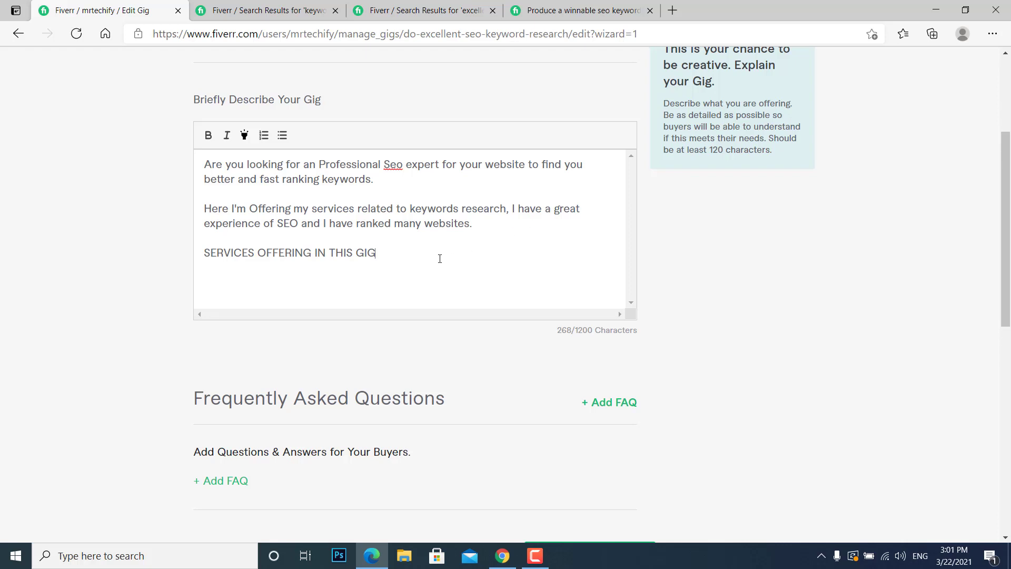
Make the services heading bold and highlighted, and leave a blank line beneath it.
triple_click(338, 252)
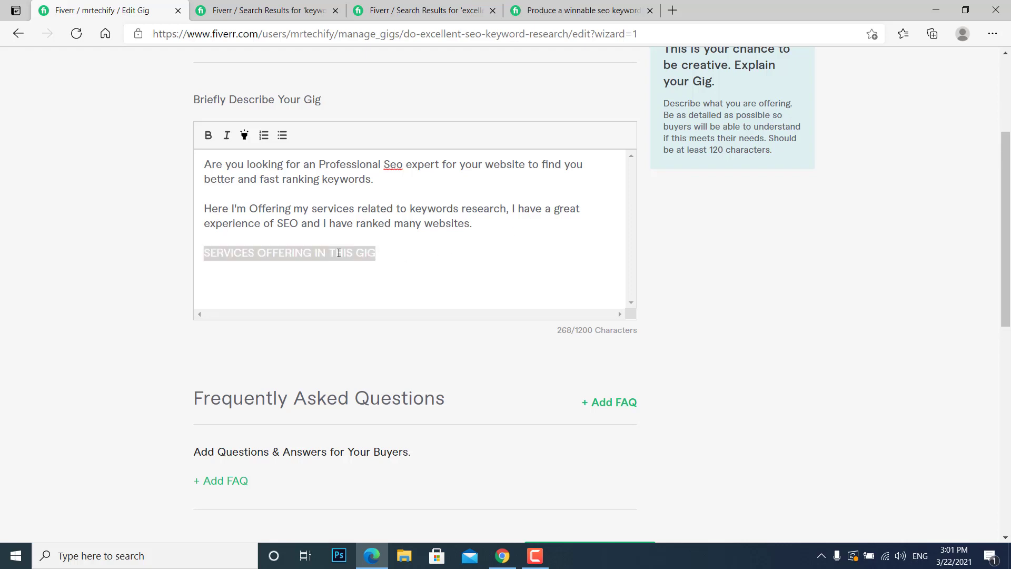
left_click(208, 136)
left_click(391, 262)
key("Return")
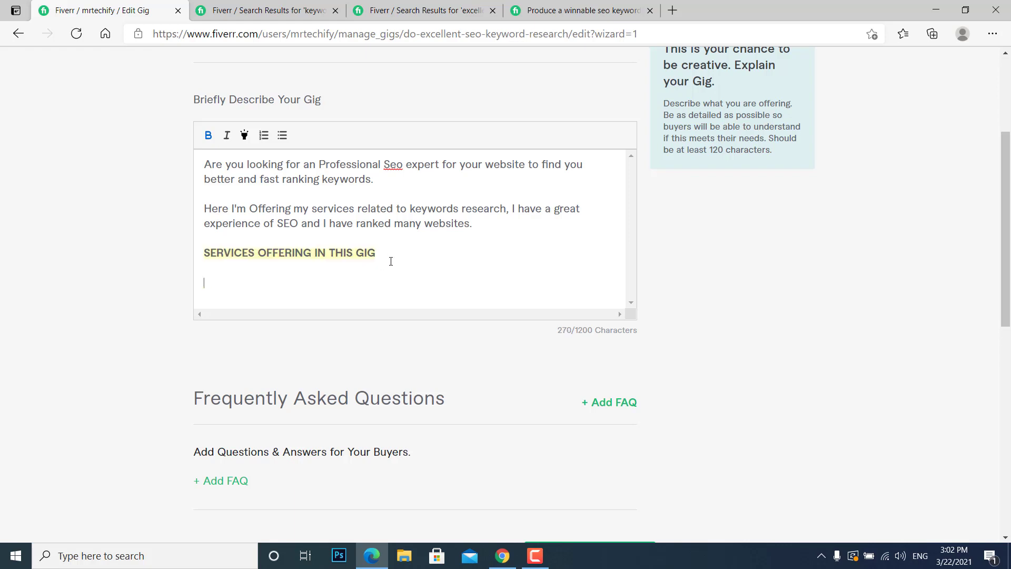
Enter "Excellent SEO Keyword" as the first service line under the heading.
type("Ec")
key("BackSpace")
type("xcee")
key("BackSpace")
type("leent")
key("BackSpace")
key("BackSpace")
key("BackSpace")
key("BackSpace")
type("lent SEO k")
key("BackSpace")
type("Keyword")
key("Return")
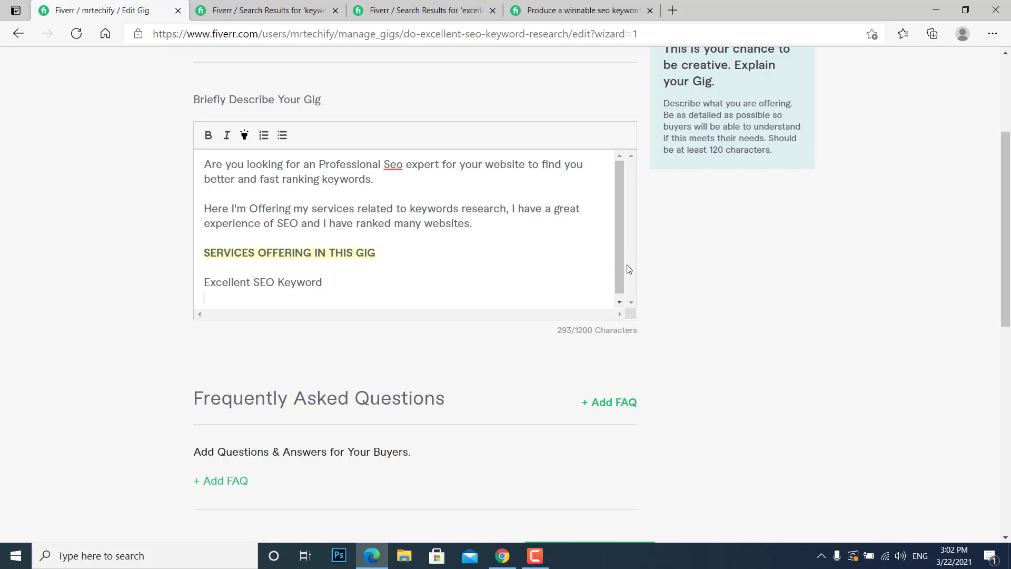
Add the service lines "24 hours delivery" and "fast ranking" to the gig description.
left_click_drag(617, 264, 616, 289)
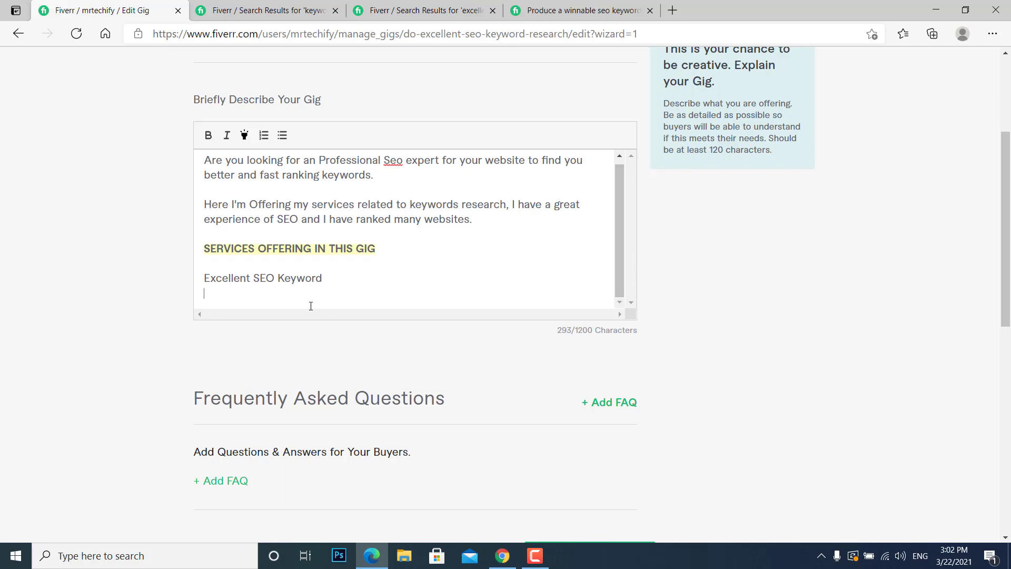
left_click(266, 11)
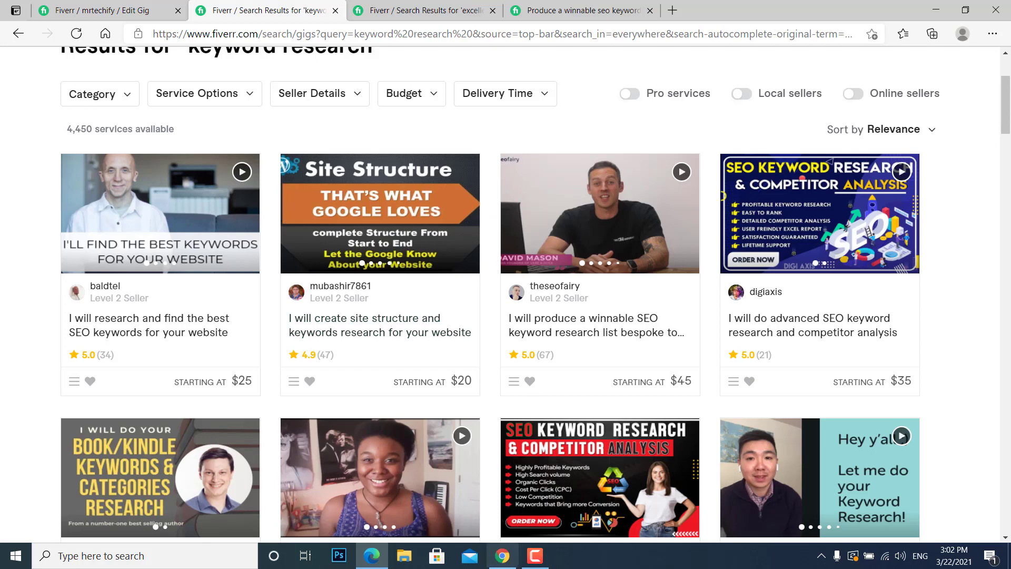
left_click(111, 6)
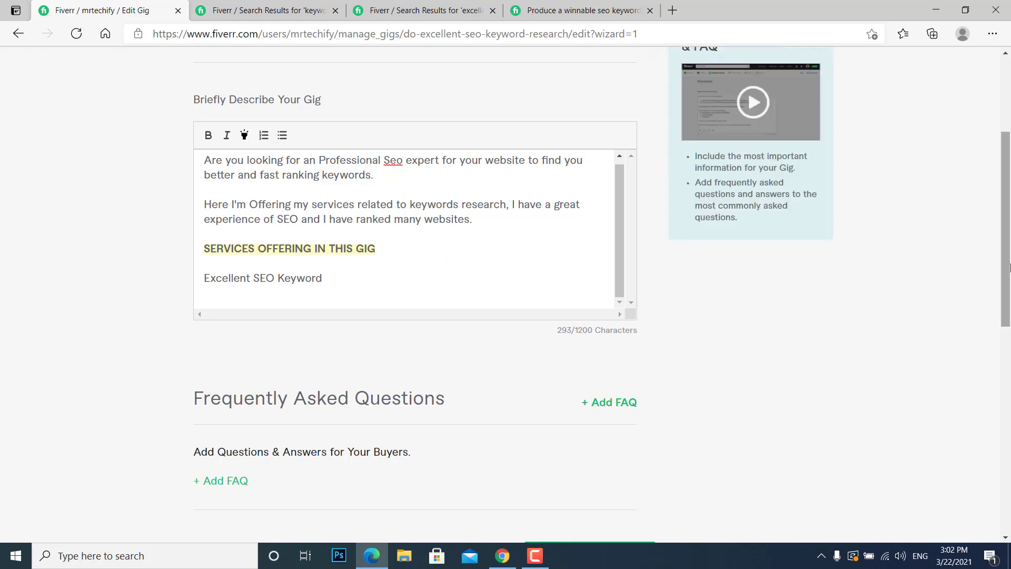
type("24 hours delivery")
key("Return")
type("f")
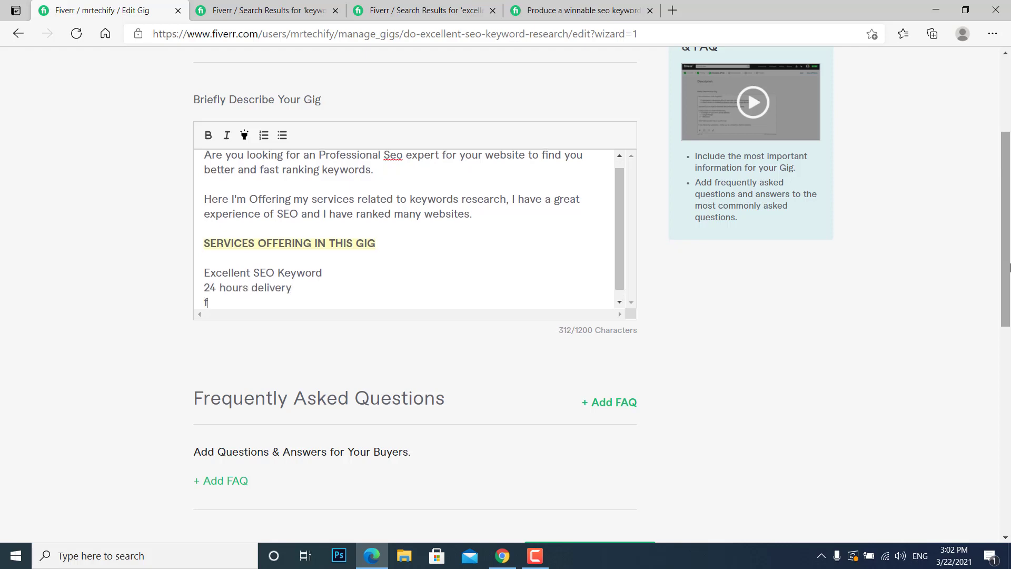
type("ast ranking")
key("Return")
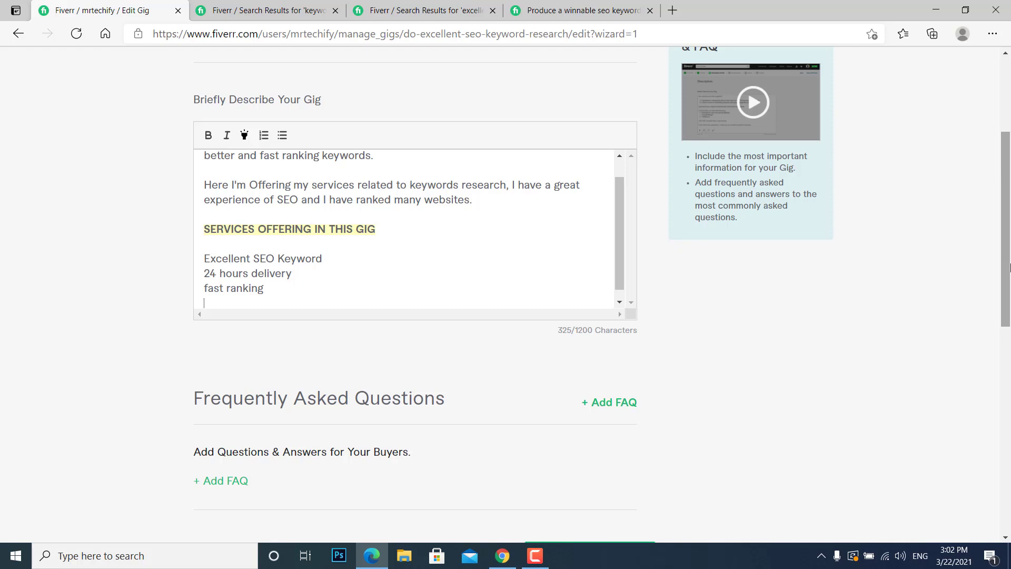
Add "professional report" as the fourth service line of the gig description.
type("professional suppor")
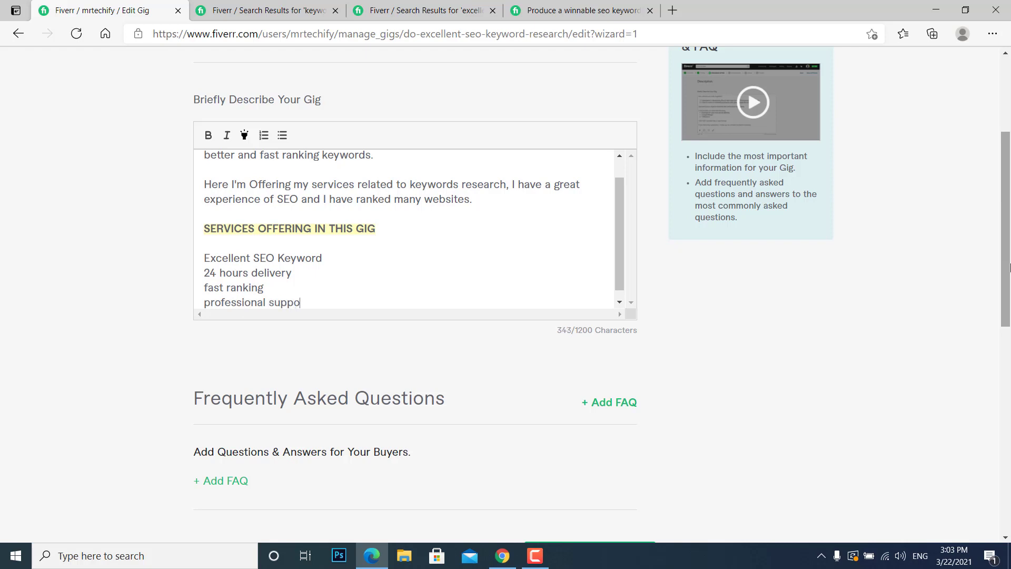
key("BackSpace")
key("BackSpace")
key("BackSpace")
key("BackSpace")
key("BackSpace")
key("BackSpace")
type("ex")
key("BackSpace")
key("BackSpace")
type("report")
key("Return")
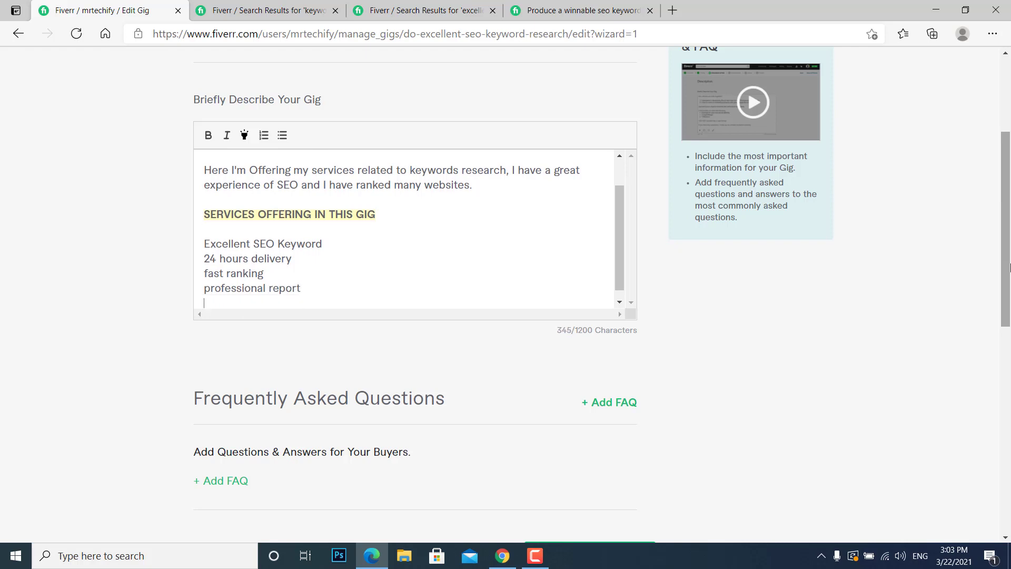
Close the gig description with "Message me before placing an order" below a blank line, and save the description section.
key("Return")
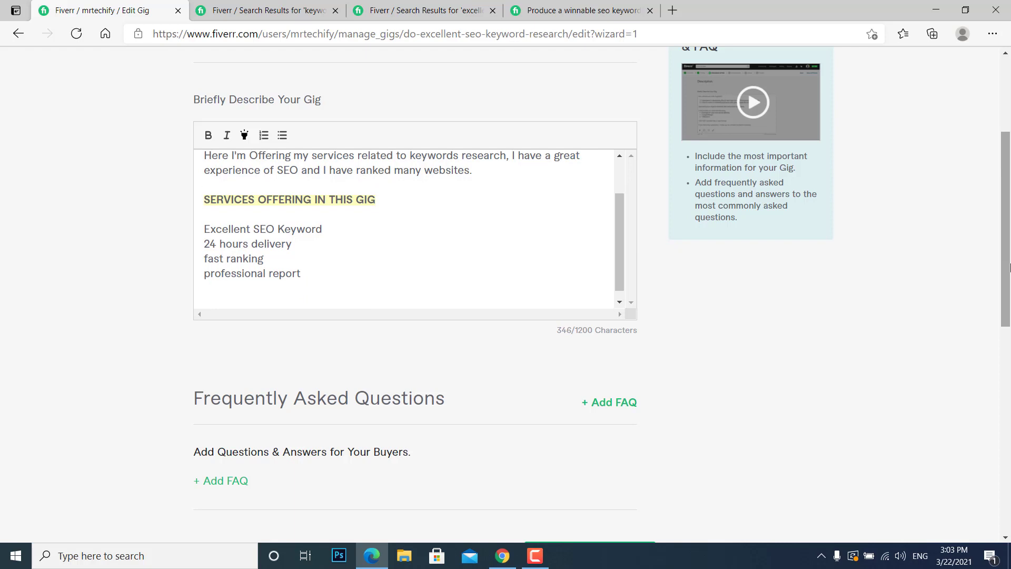
type("Messag")
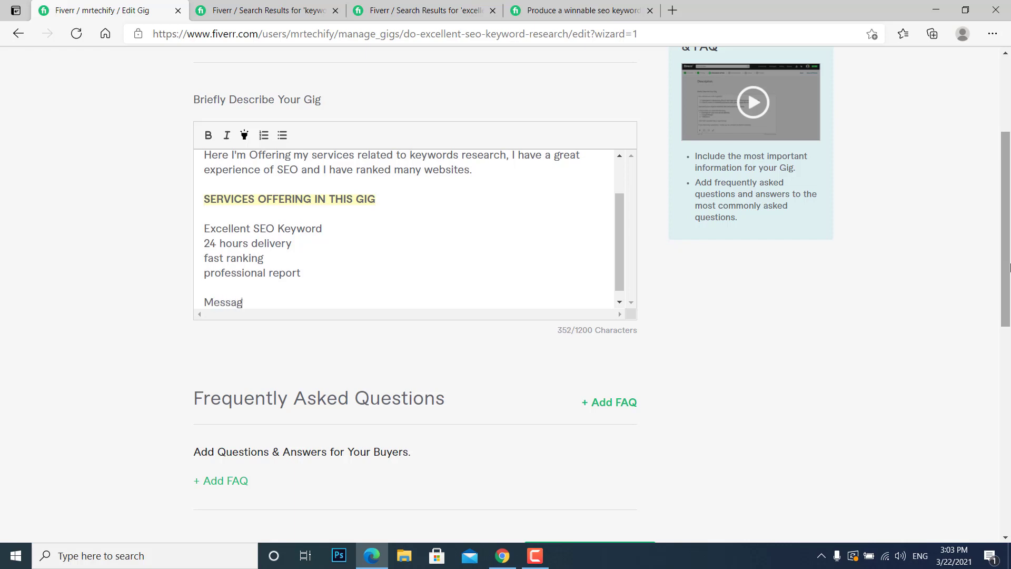
type("e me before placing an or")
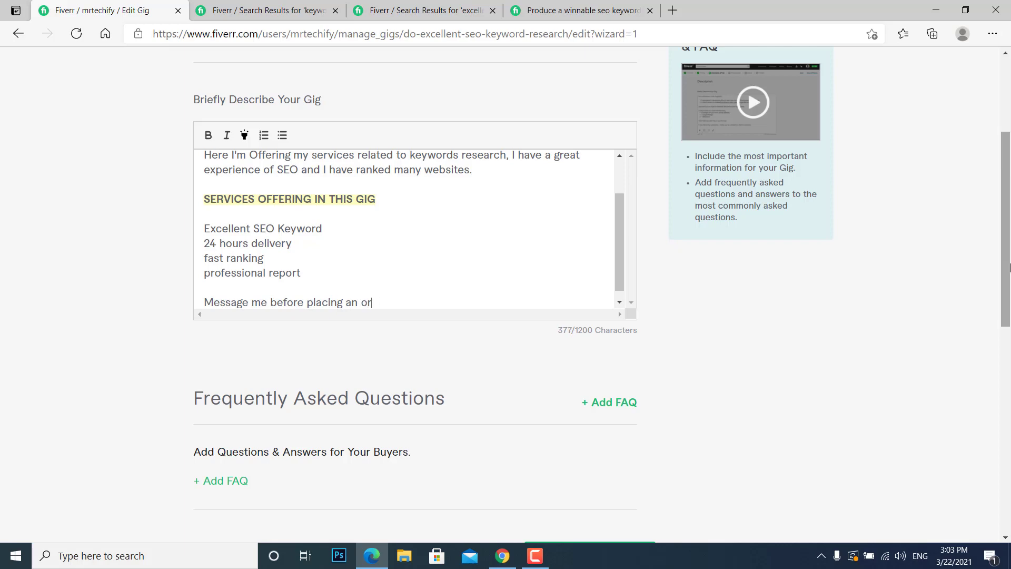
type("der")
scroll(506, 295, "down", 4)
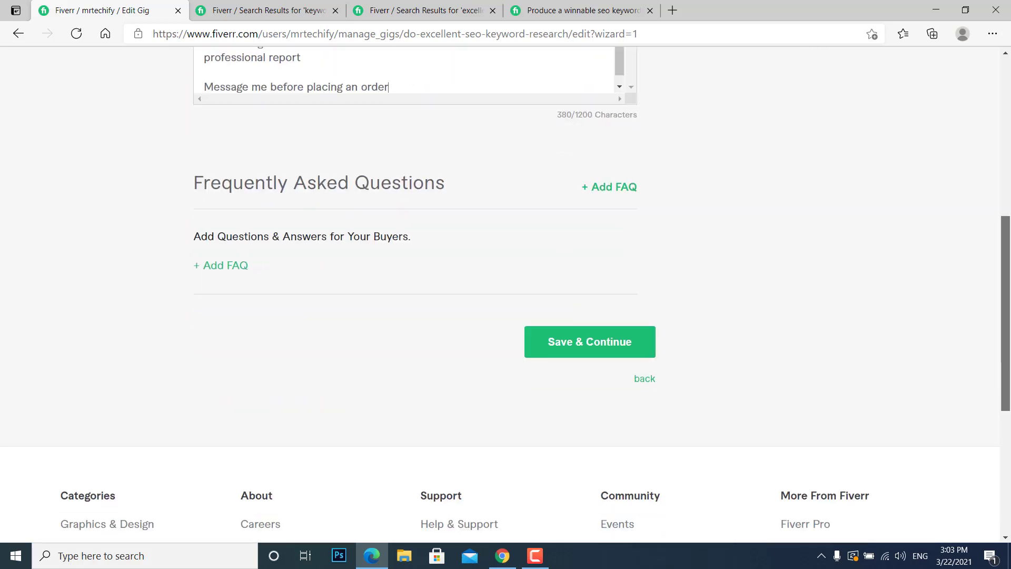
left_click(643, 337)
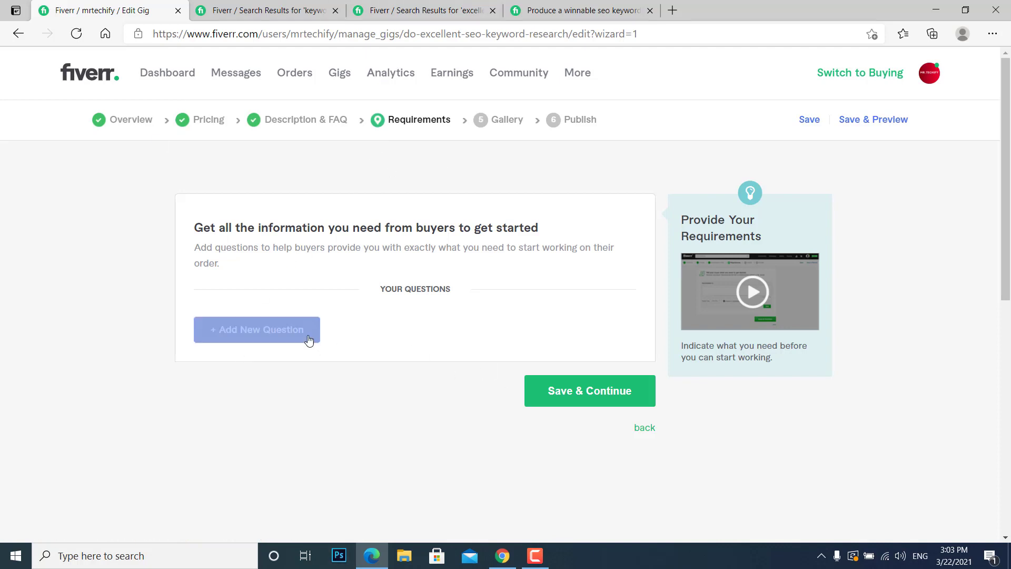
Add the required free-text question "Your website url" to the buyer requirements and save that section.
left_click(551, 392)
left_click(319, 273)
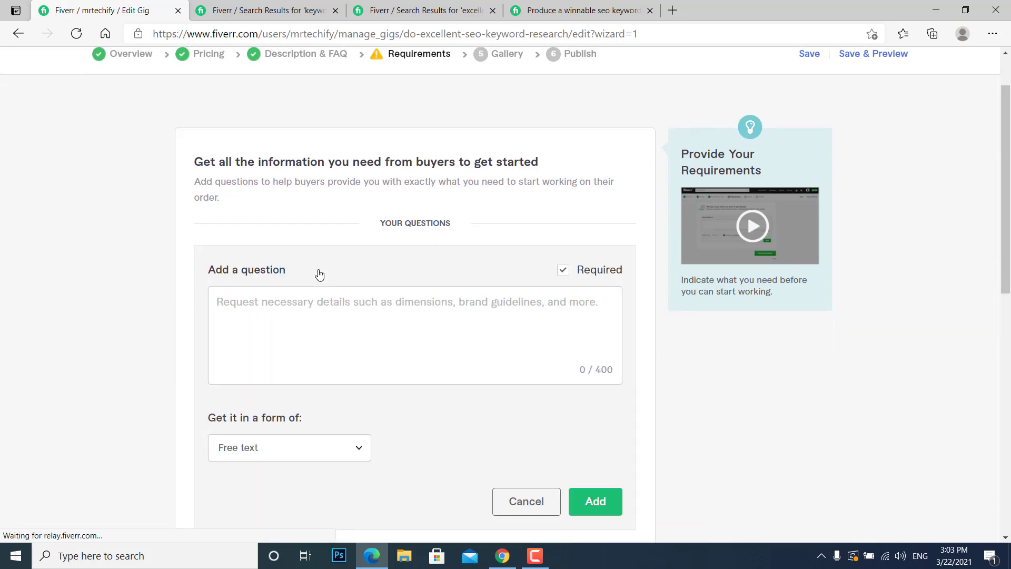
left_click(398, 330)
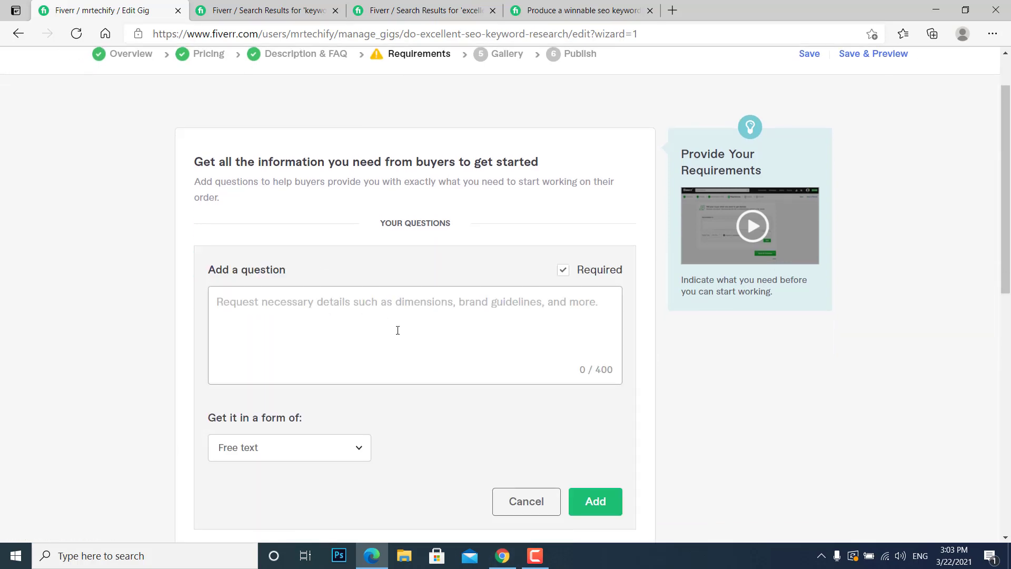
type("Your websit")
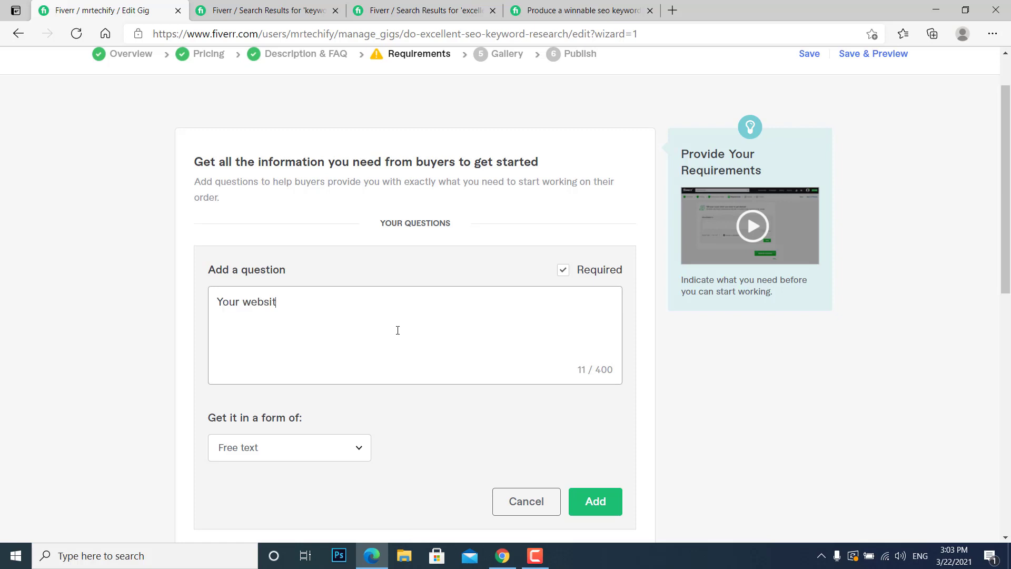
type("e url")
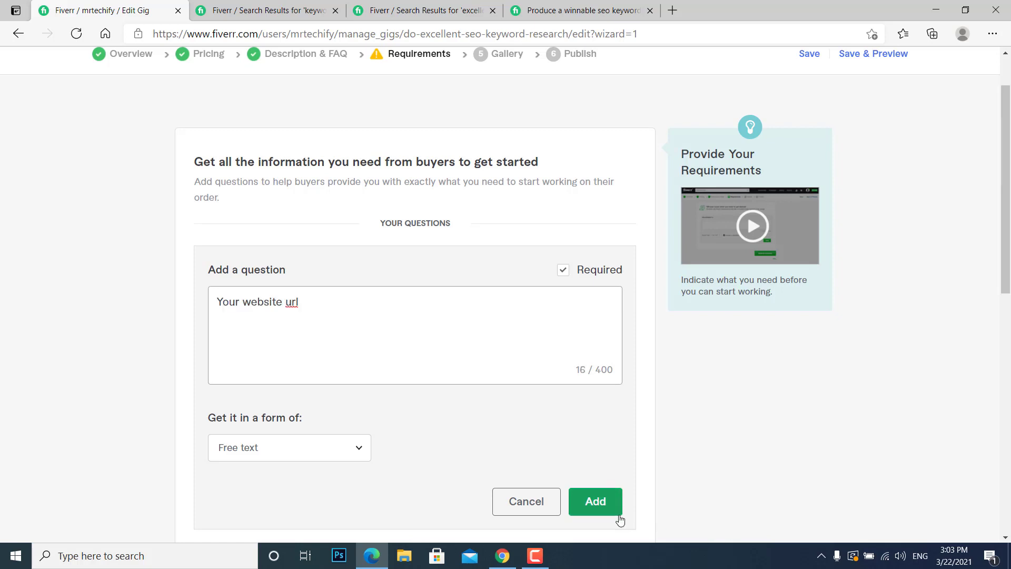
left_click(620, 520)
left_click(603, 393)
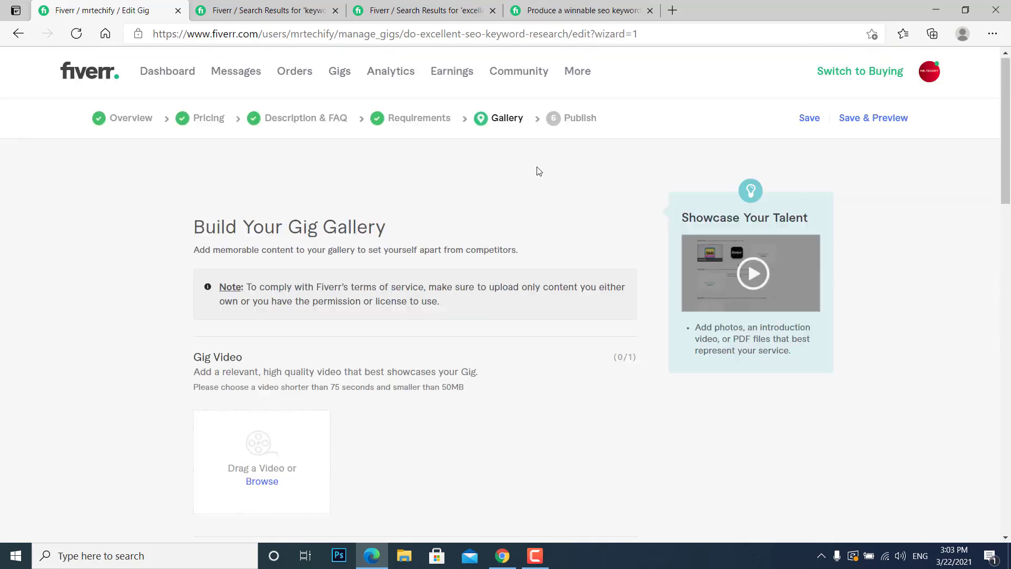
Upload the green SEO Keyword Research image from the Downloads folder as the first gig photo.
scroll(287, 329, "down", 3)
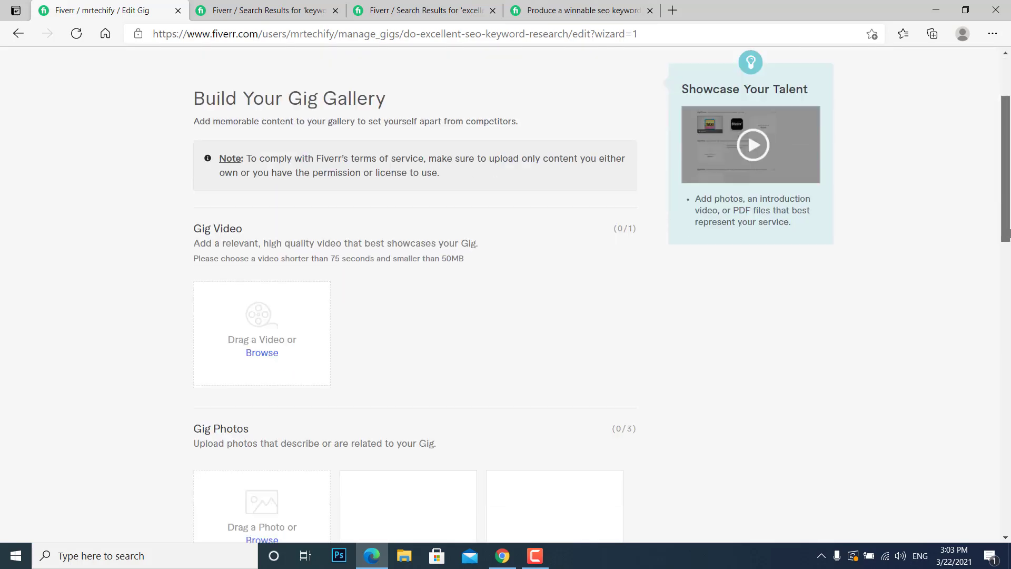
scroll(286, 330, "down", 4)
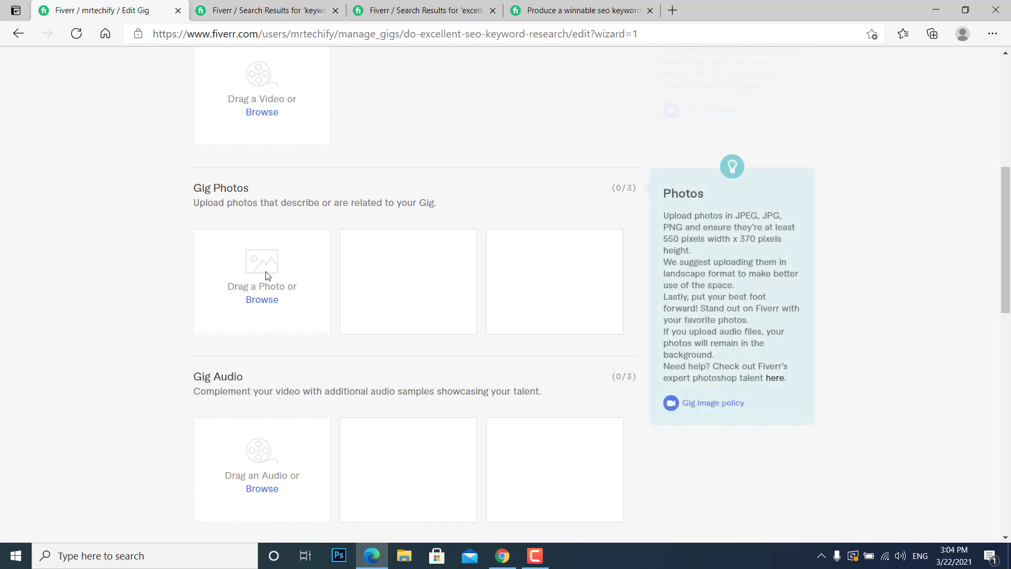
left_click(261, 300)
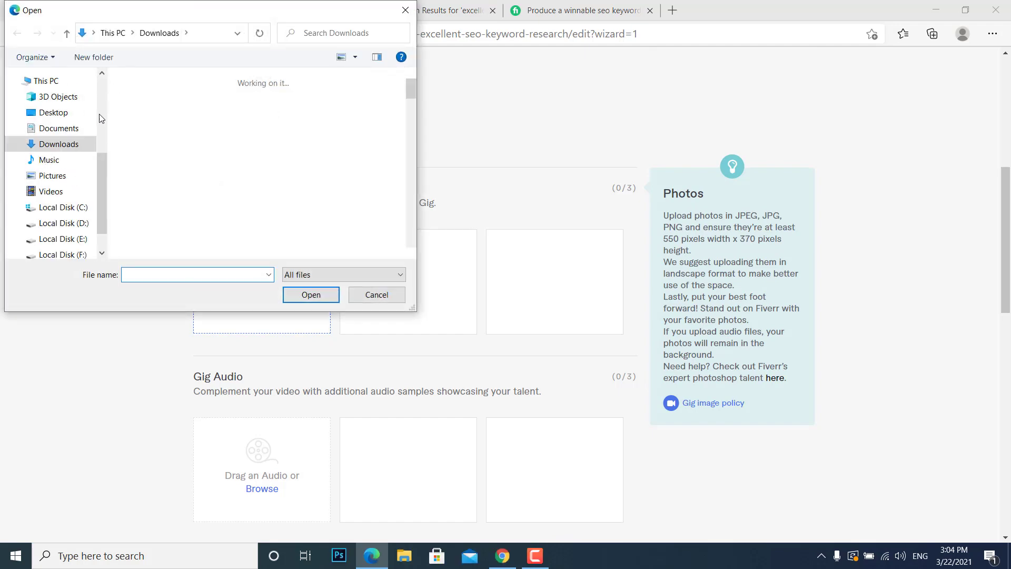
left_click(138, 134)
double_click(136, 134)
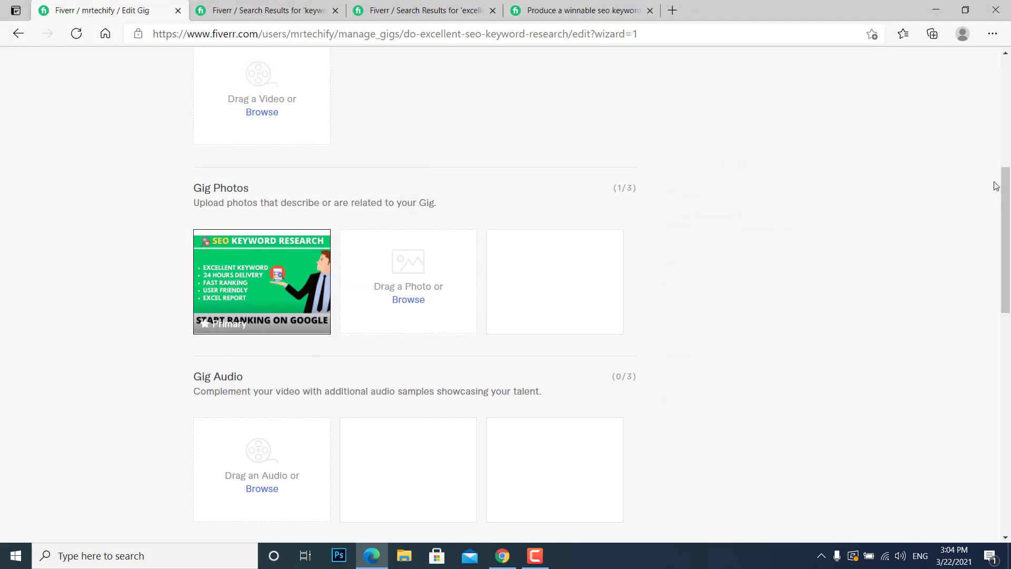
Save the gig with its gallery photo and minimize the browser window.
scroll(312, 354, "down", 5)
scroll(994, 216, "up", 10)
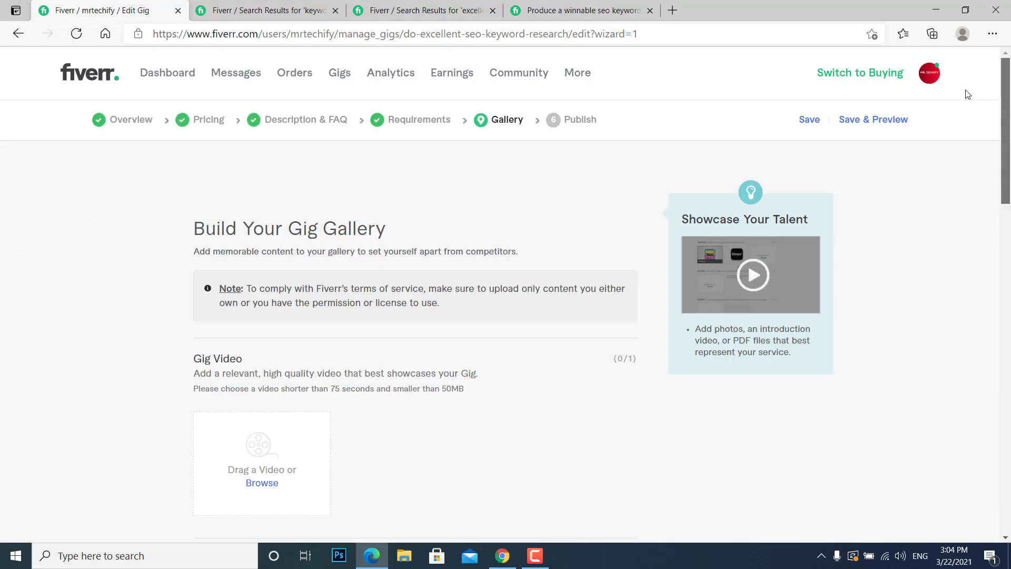
left_click(812, 130)
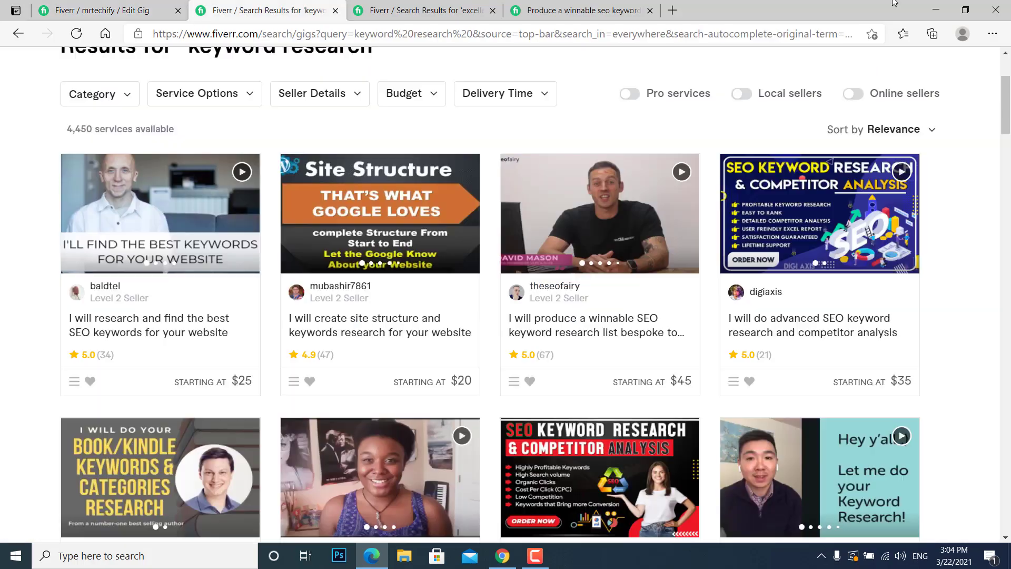
left_click(943, 5)
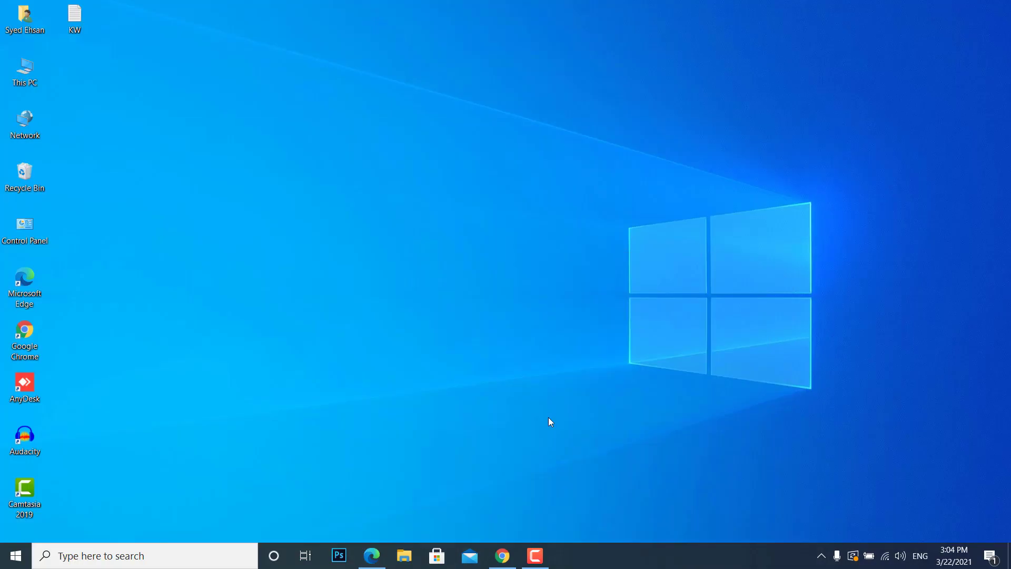